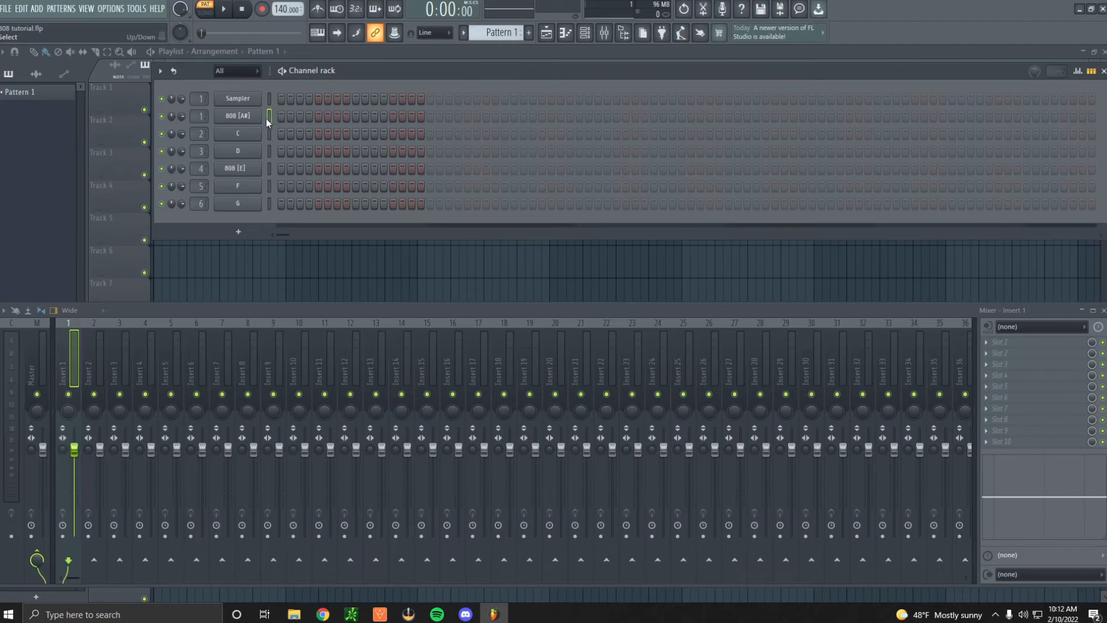
Delete the Sampler channel from the channel rack
right_click(247, 101)
left_click(277, 226)
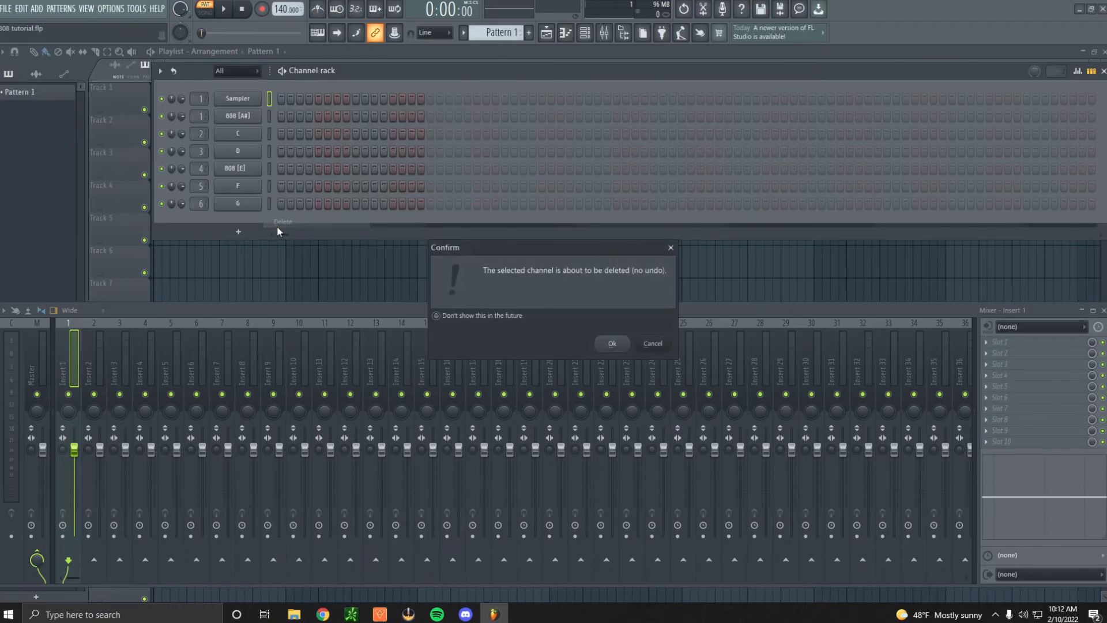
key("Return")
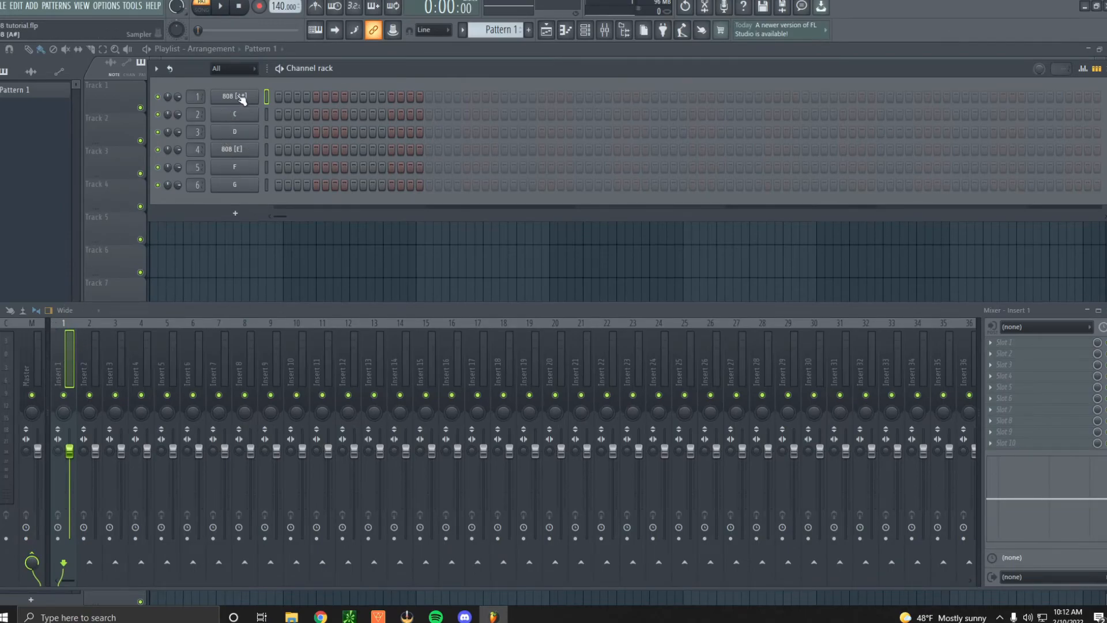
Inspect the 808 [A#] channel's sample file name and settings, and close them
left_click(230, 99)
left_click_drag(230, 102, 557, 131)
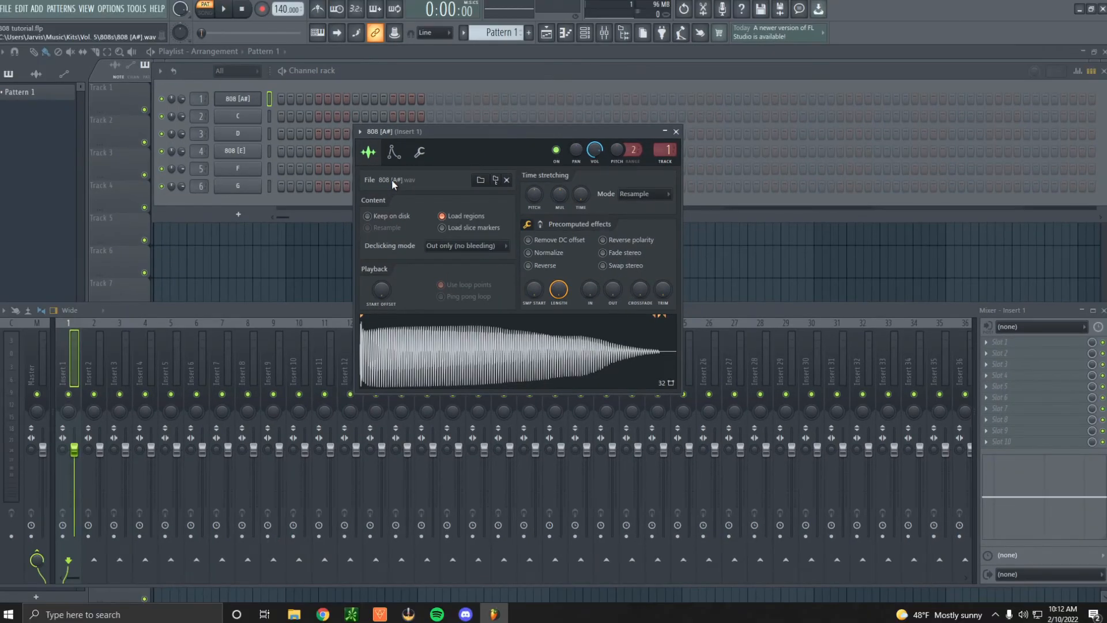
left_click(677, 132)
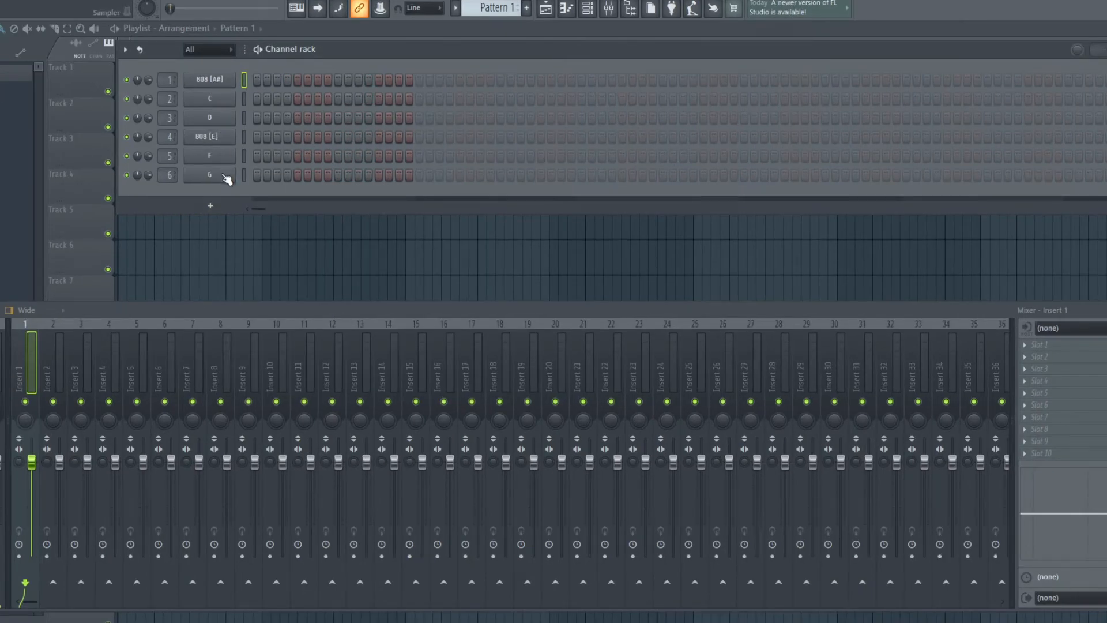
Open the G channel's sample settings, place the window over the channel rack, and try the Normalize effect
left_click(227, 179)
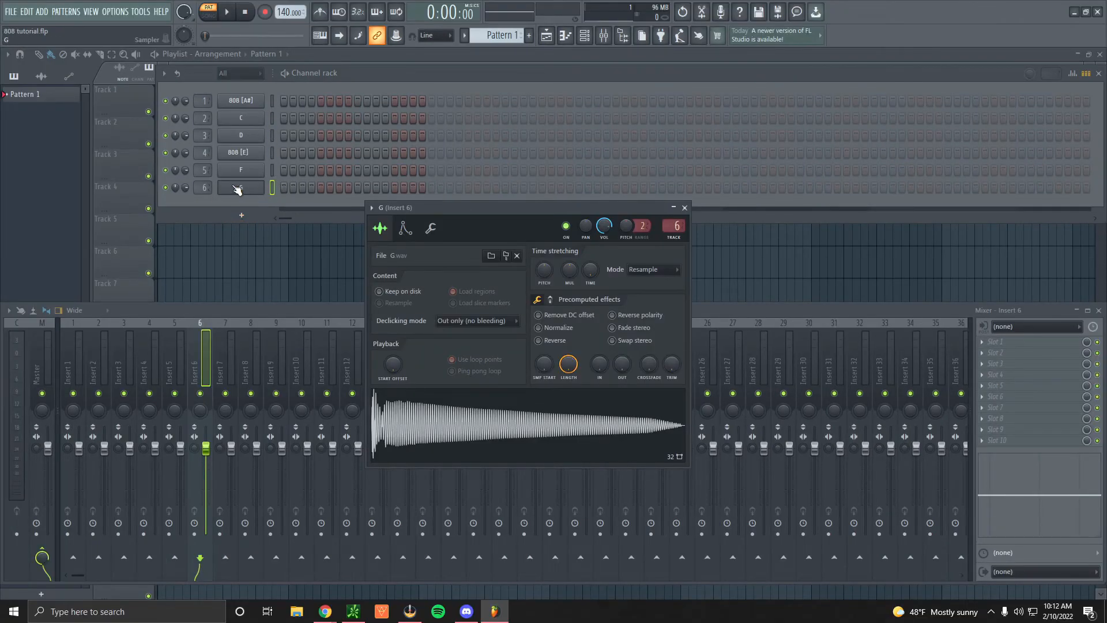
left_click_drag(501, 208, 556, 72)
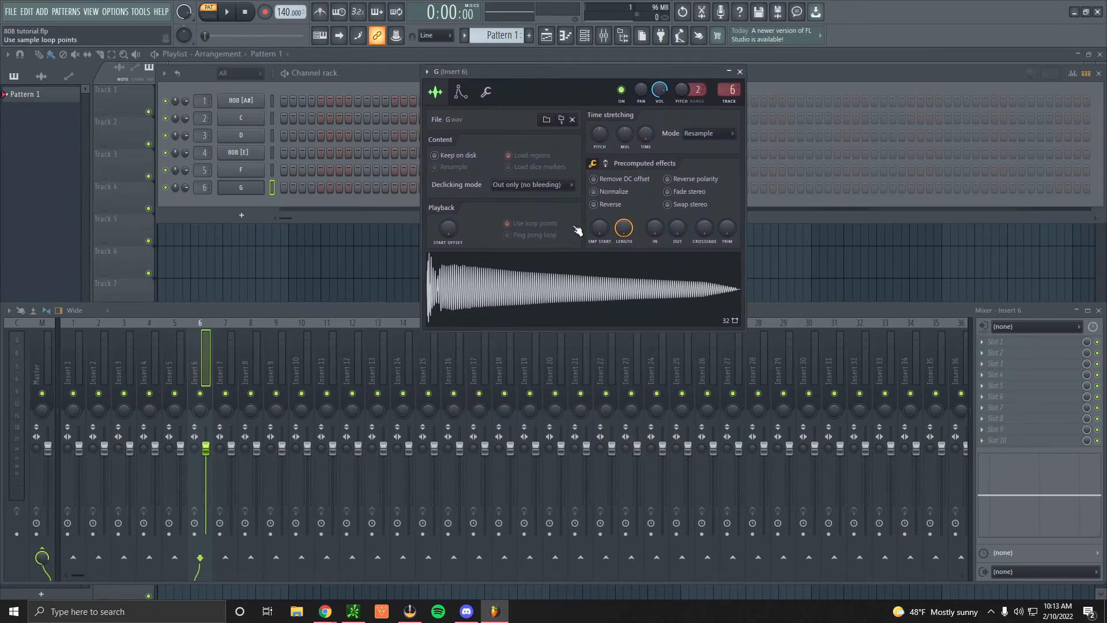
left_click(596, 190)
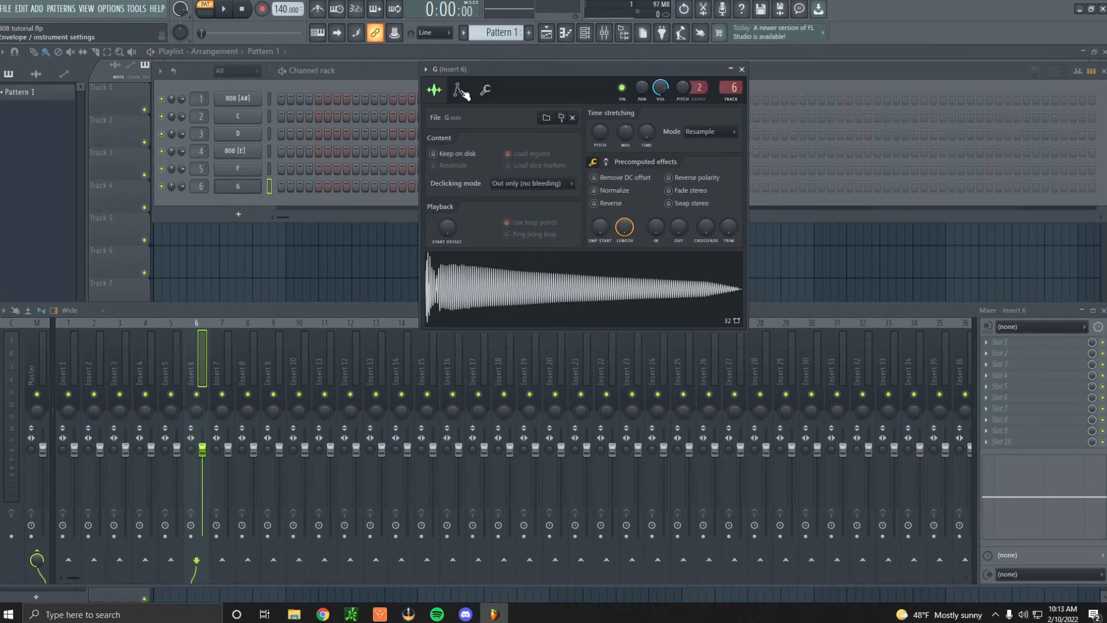
left_click(594, 191)
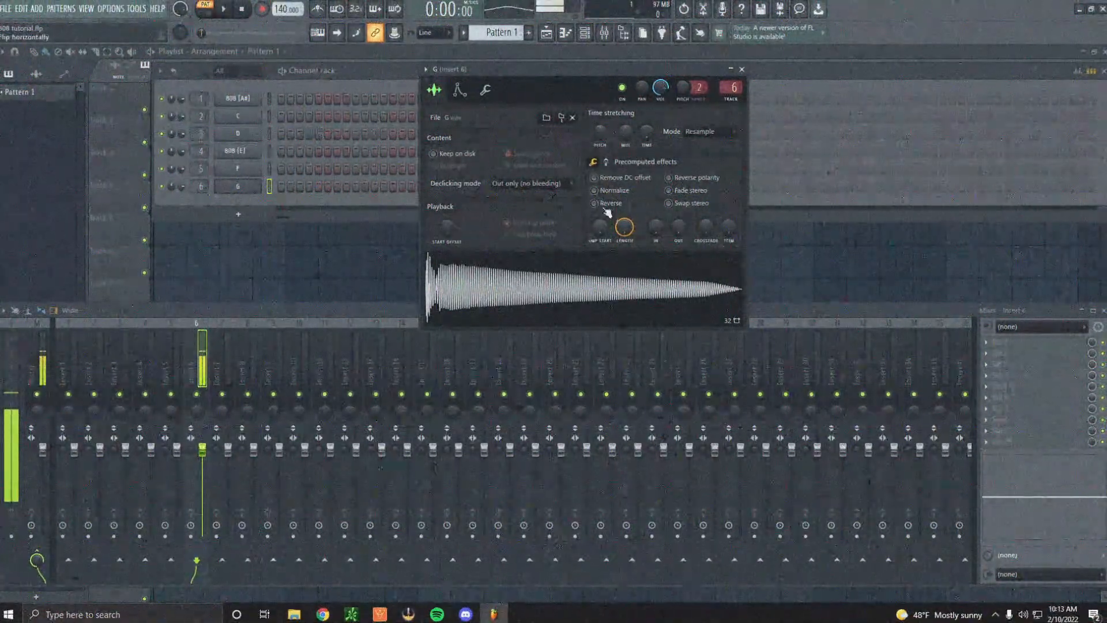
Enable the volume envelope for the G channel, auditioning the C5 note with and without it
left_click(465, 96)
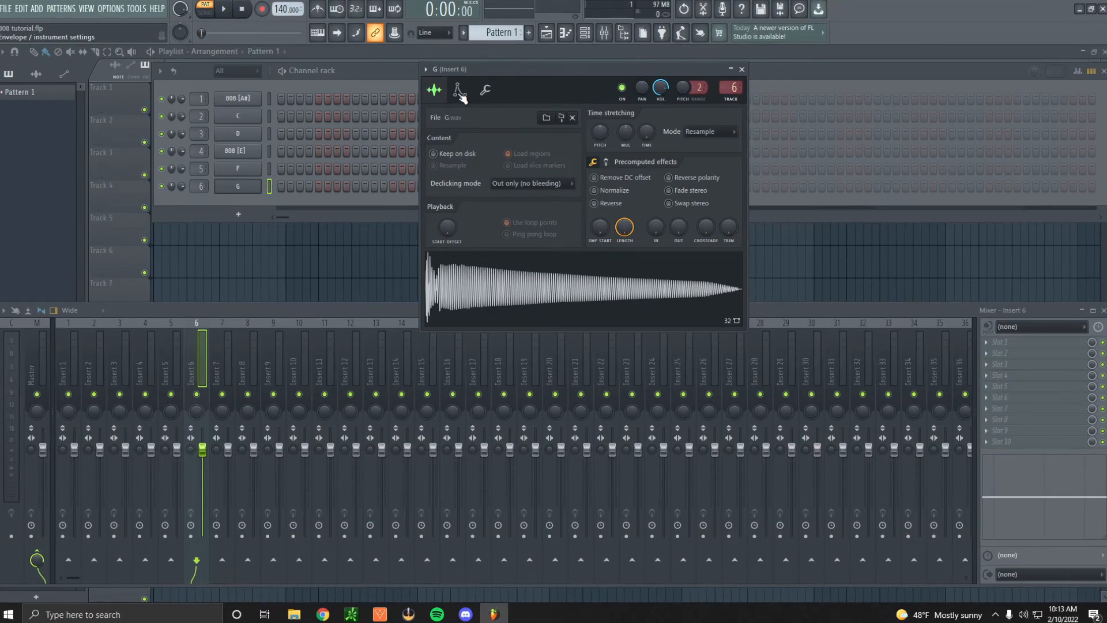
left_click(460, 94)
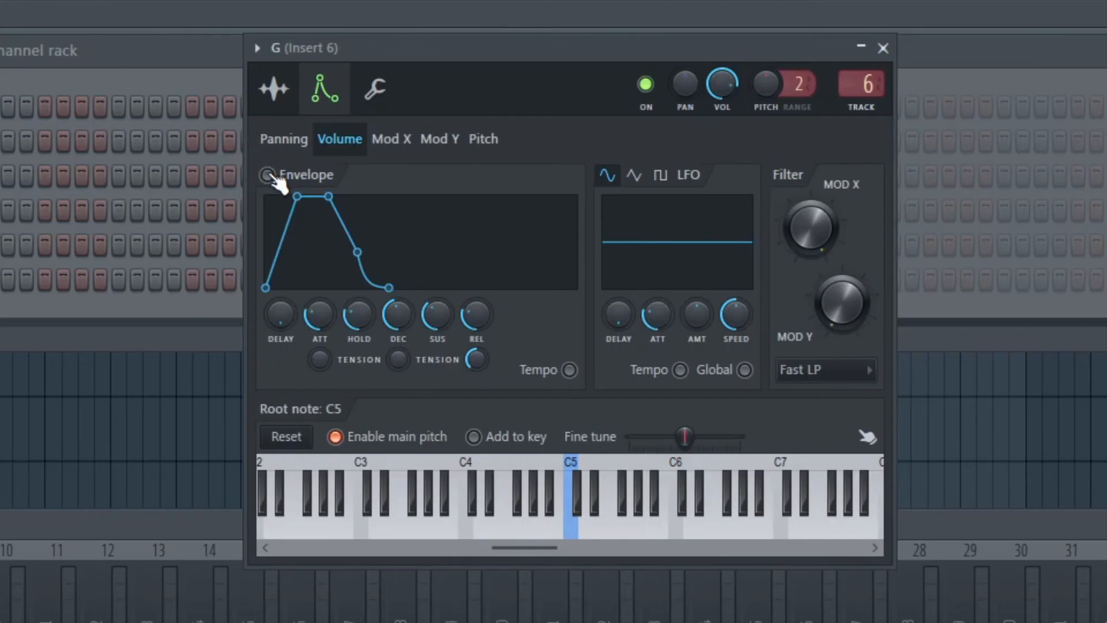
left_click(268, 175)
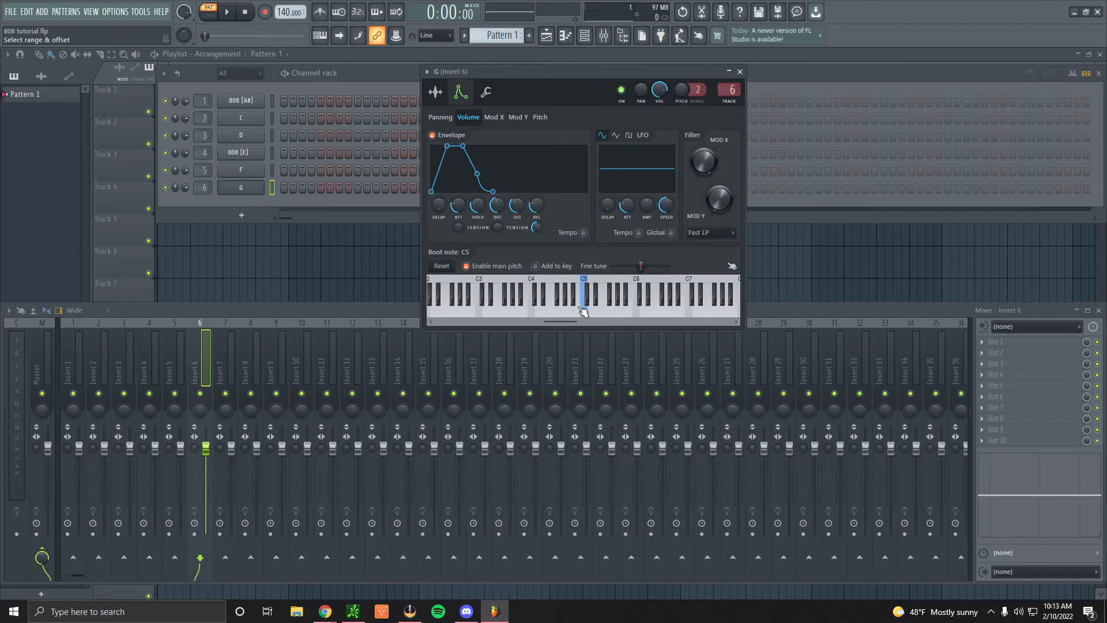
left_click(573, 529)
left_click(587, 311)
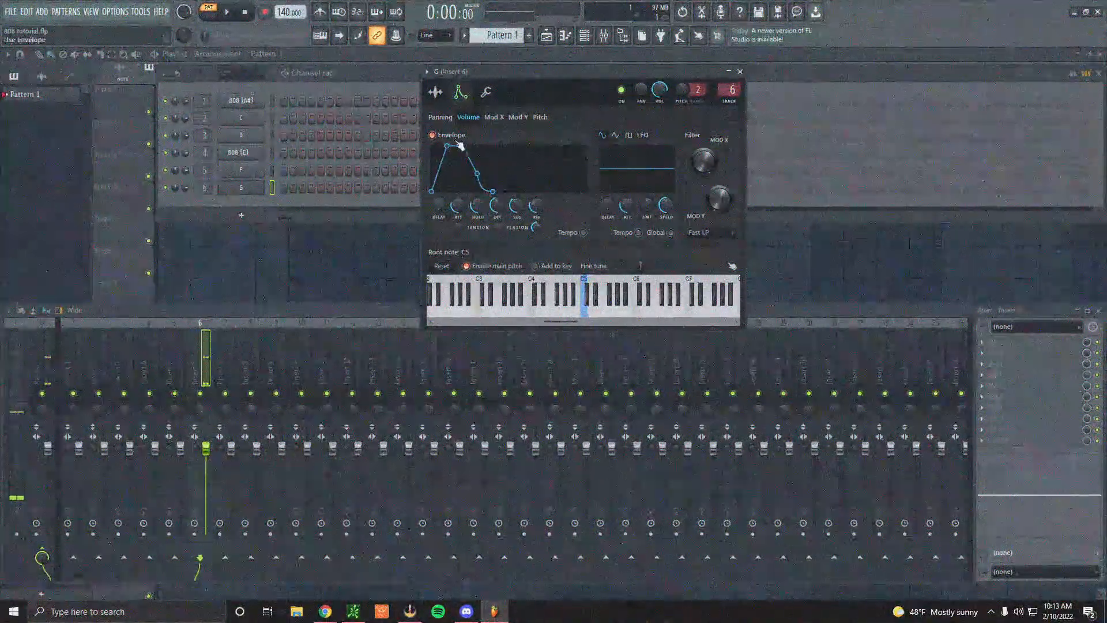
left_click(588, 314)
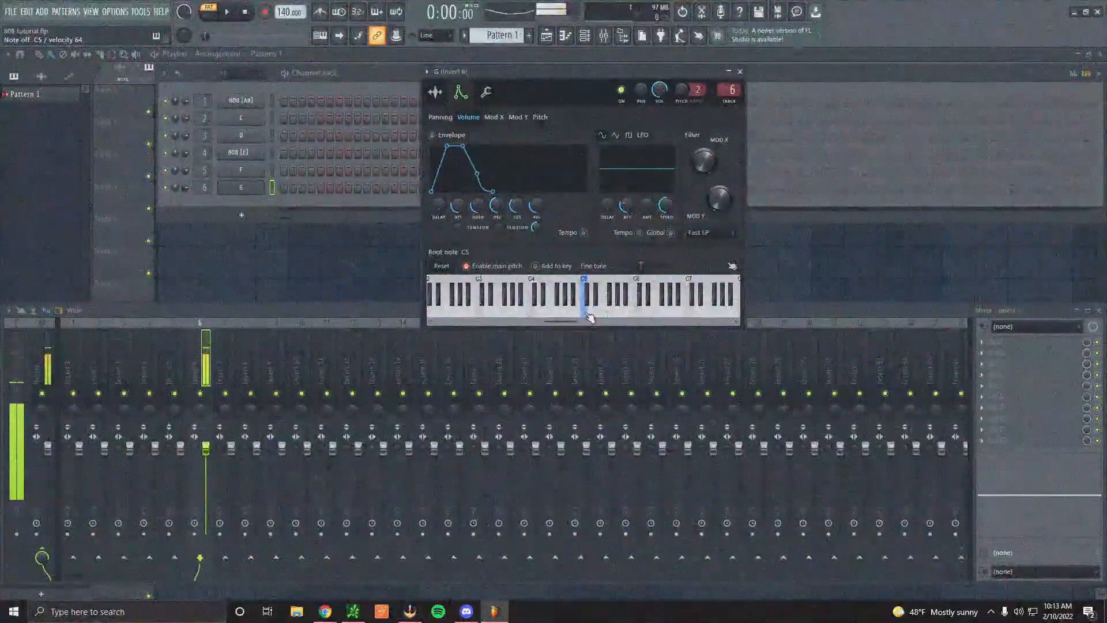
left_click(433, 136)
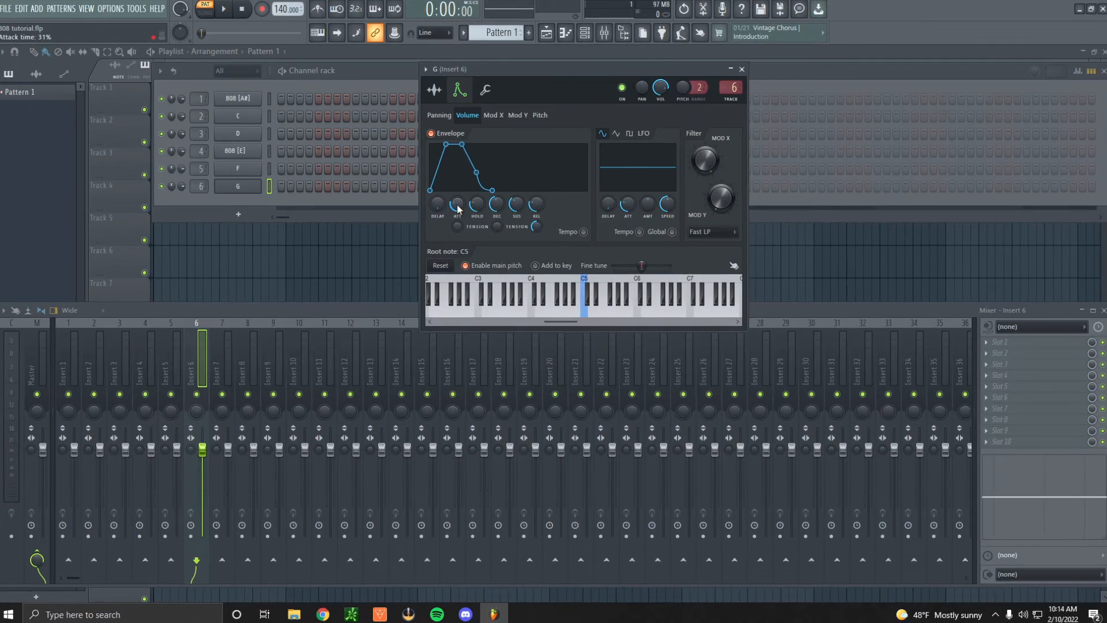
Compare the G sample's waveform with the volume envelope shape, turning the envelope off and on again
left_click(434, 90)
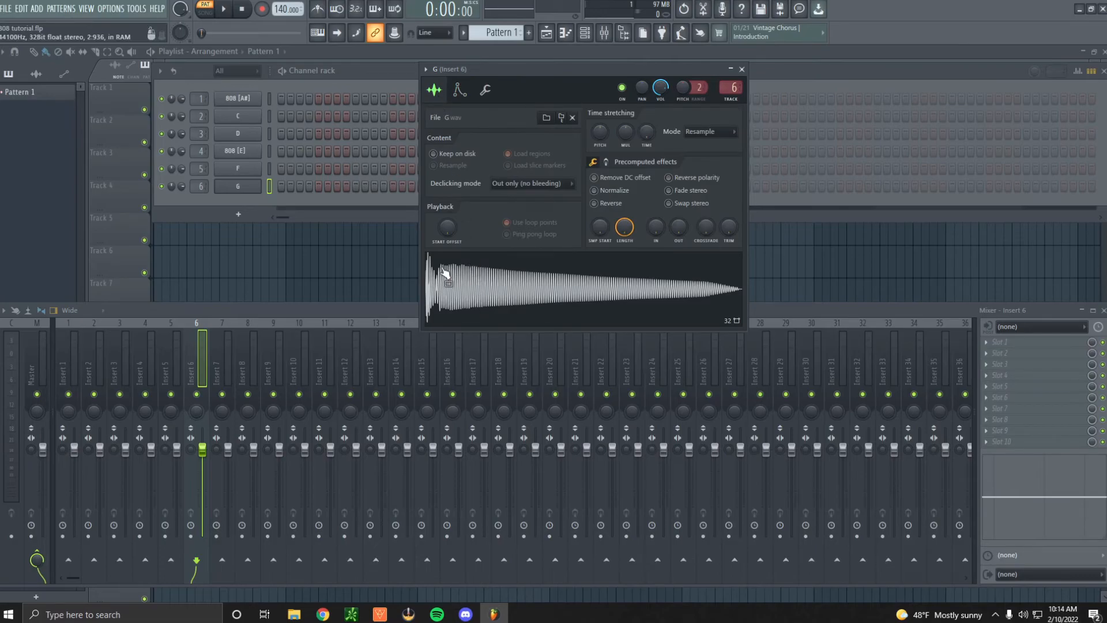
left_click(460, 89)
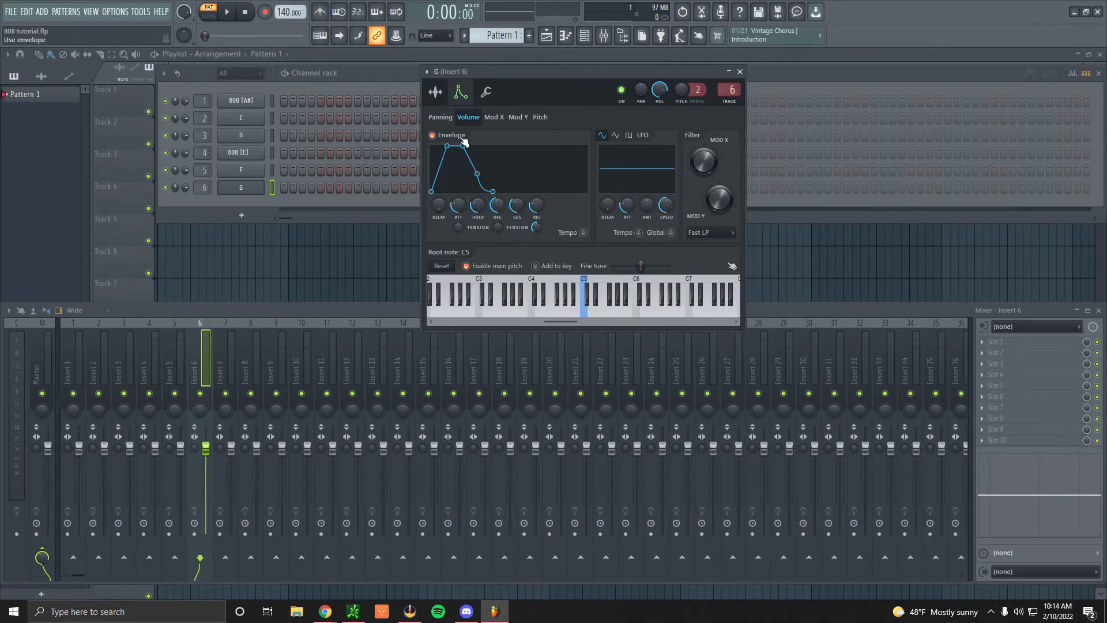
left_click(432, 135)
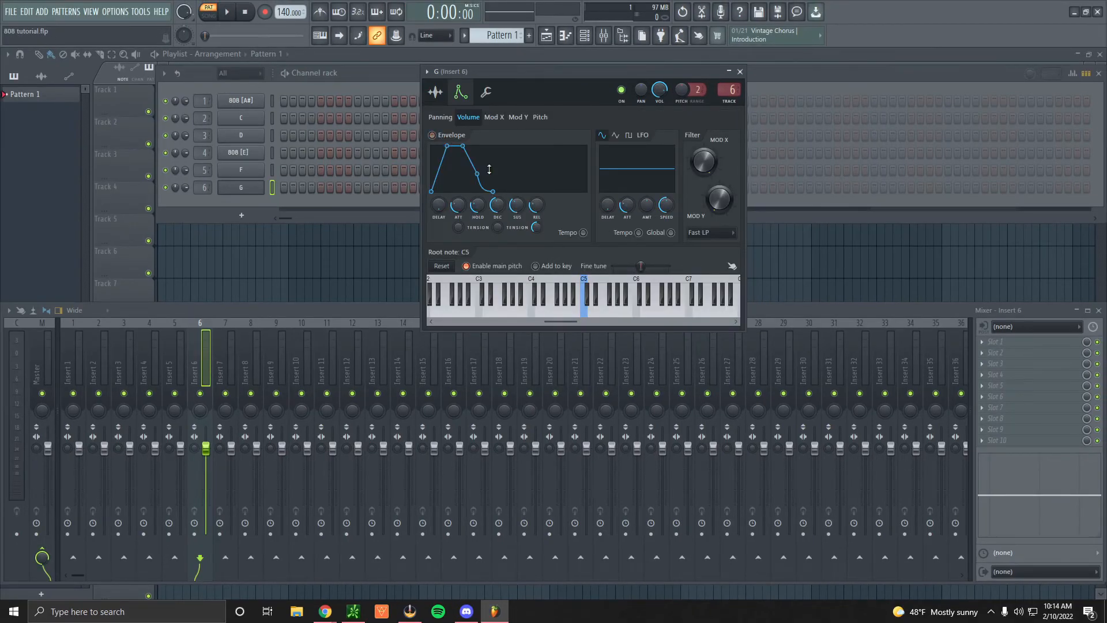
left_click(435, 91)
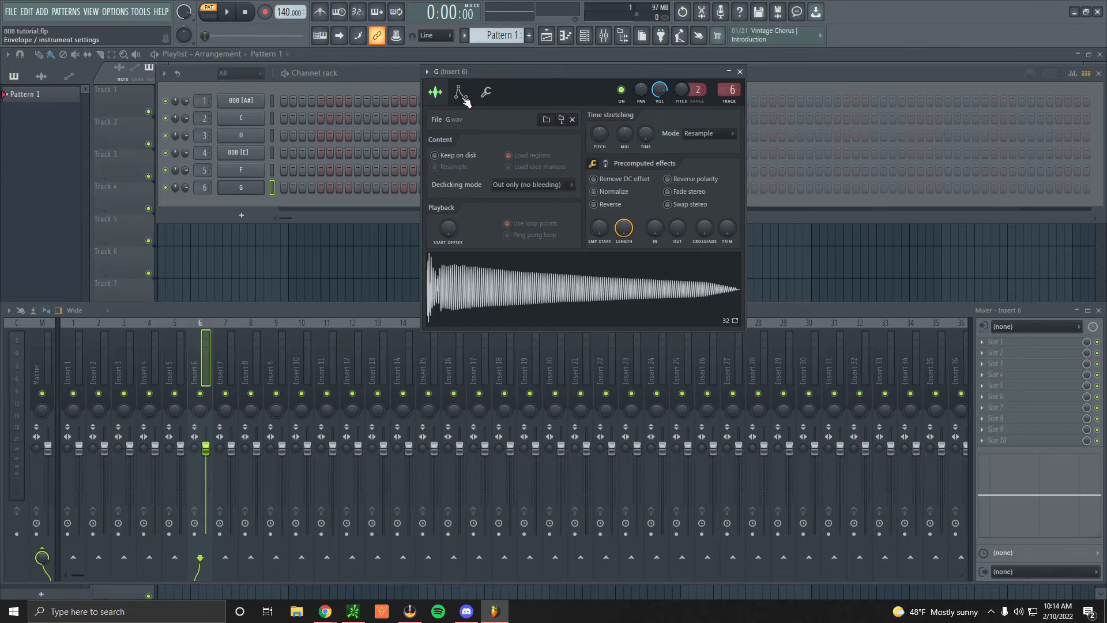
left_click(461, 96)
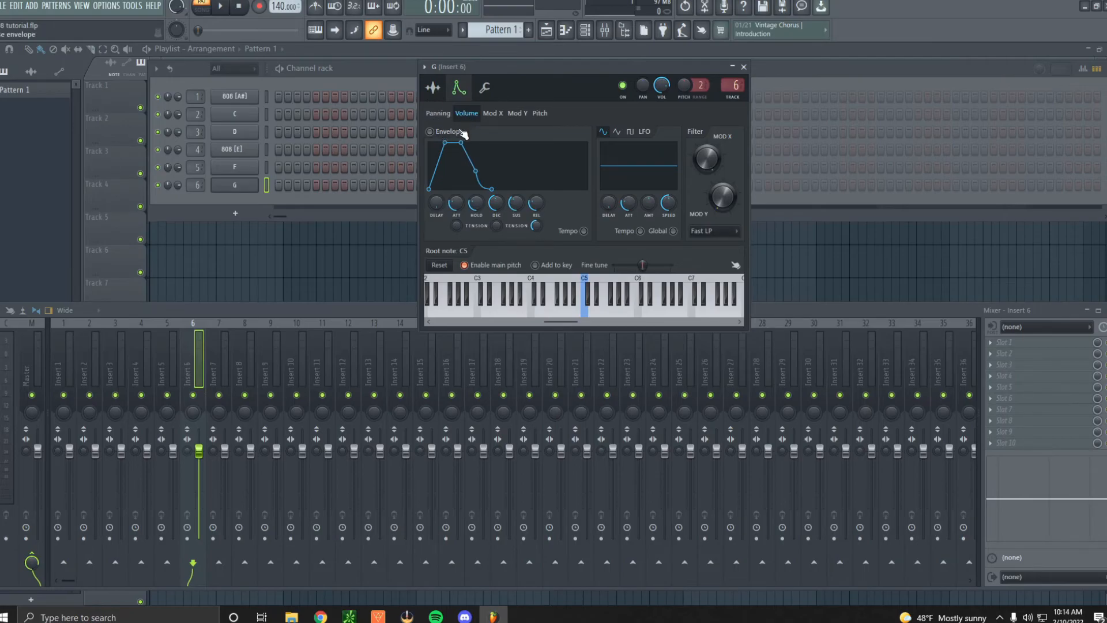
left_click(463, 136)
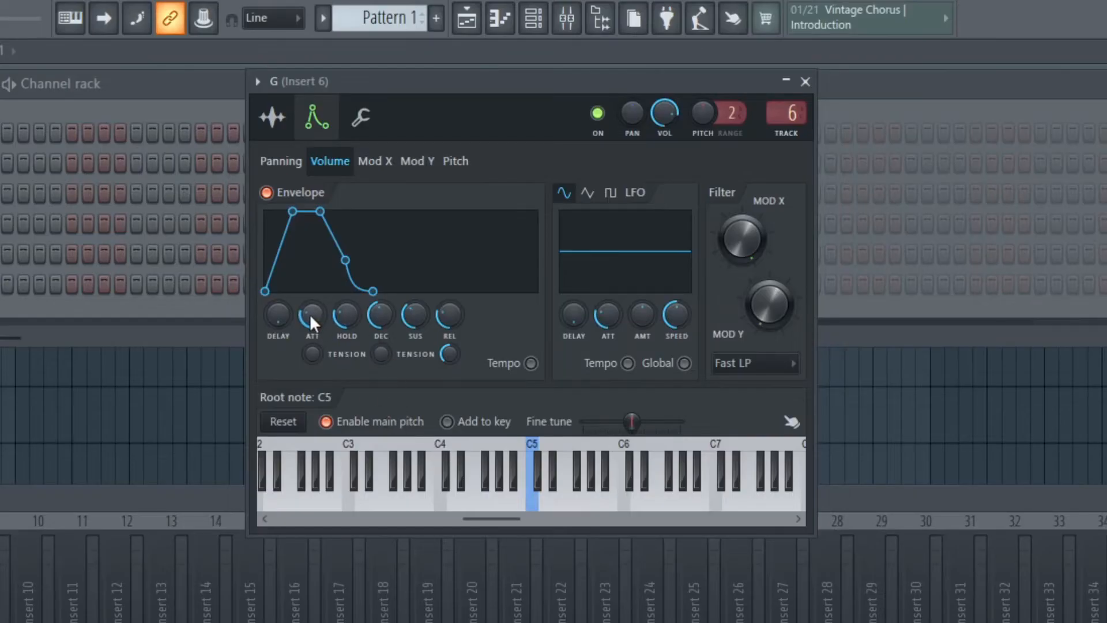
Set the G channel's volume envelope attack to minimum and hold to maximum, comparing it with the sample waveform
left_click_drag(309, 314, 310, 346)
left_click_drag(350, 316, 350, 276)
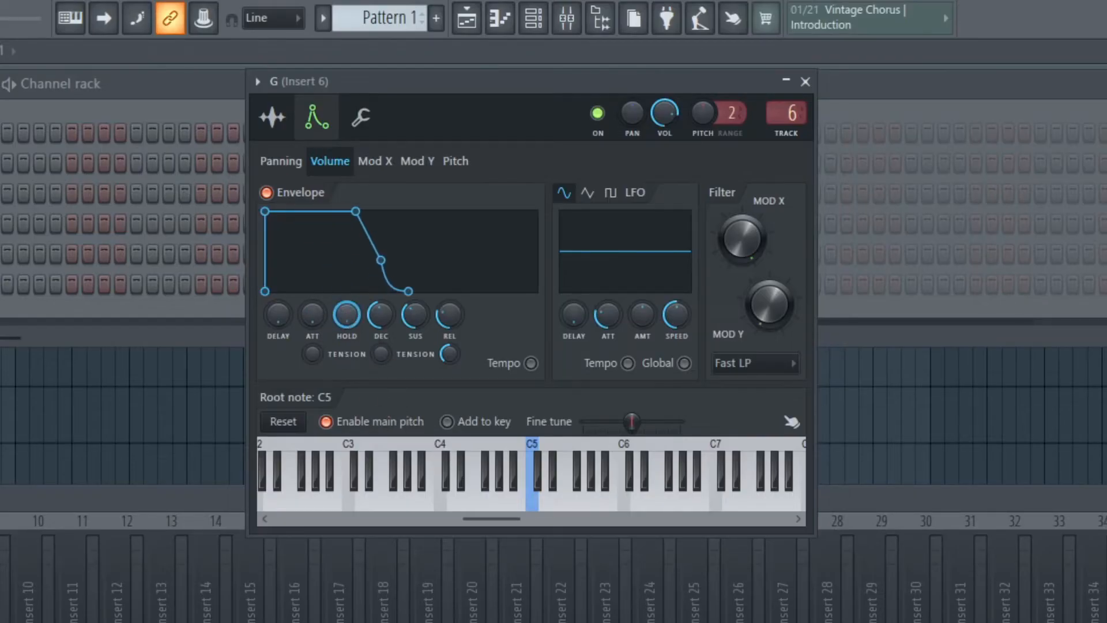
left_click(282, 118)
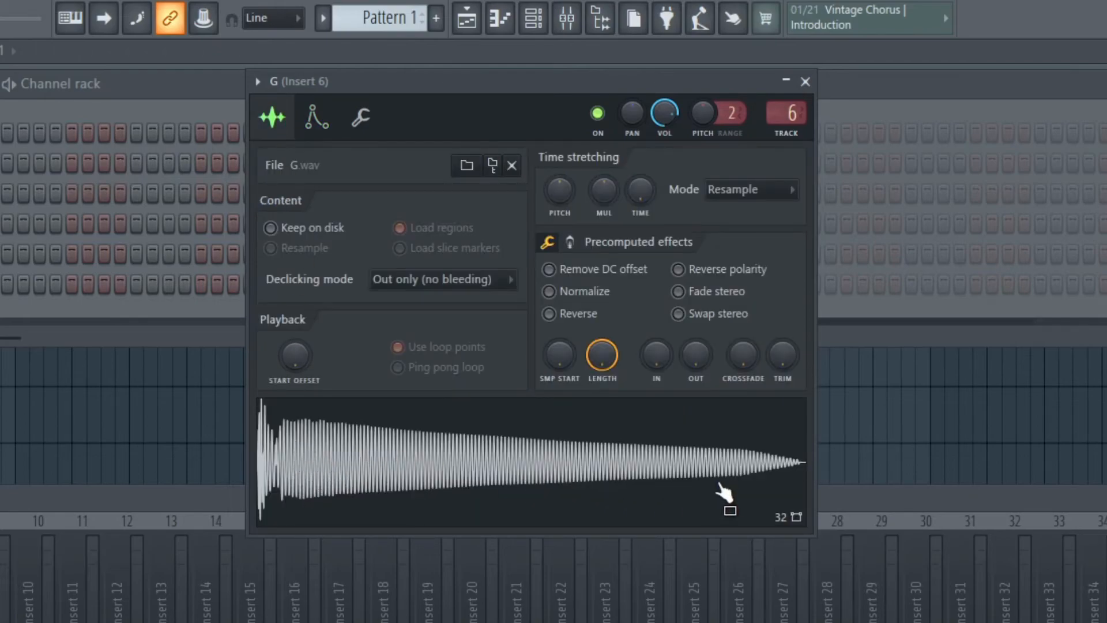
left_click(316, 118)
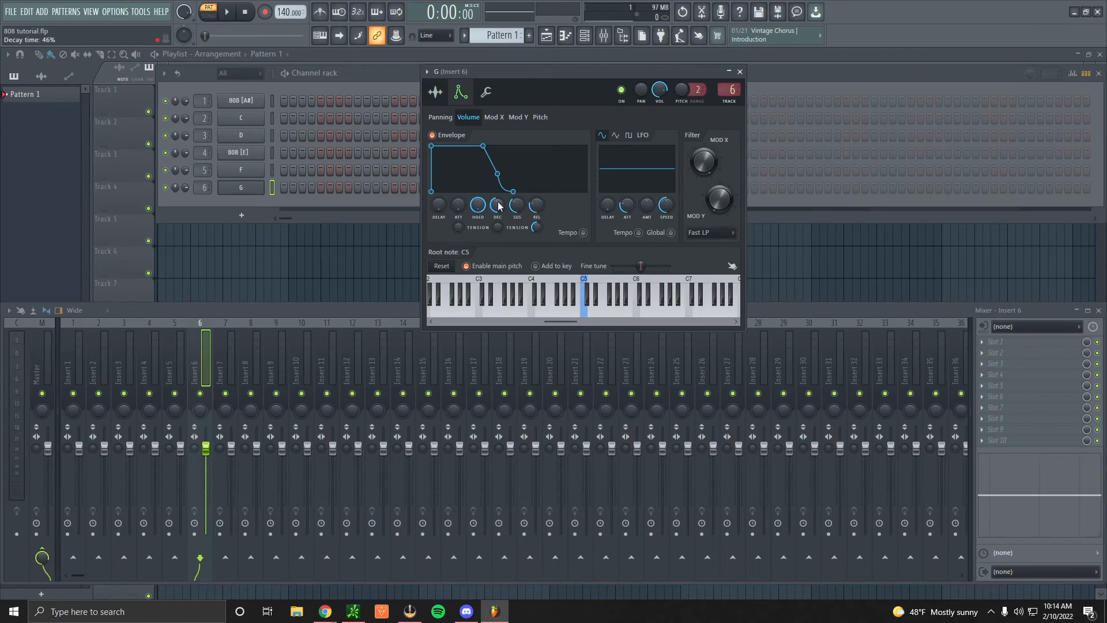
Reduce the G channel's volume envelope decay, sustain and release to minimum, checking the C5 note and the waveform
left_click_drag(498, 203, 498, 203)
left_click(584, 312)
left_click(584, 311)
left_click(436, 93)
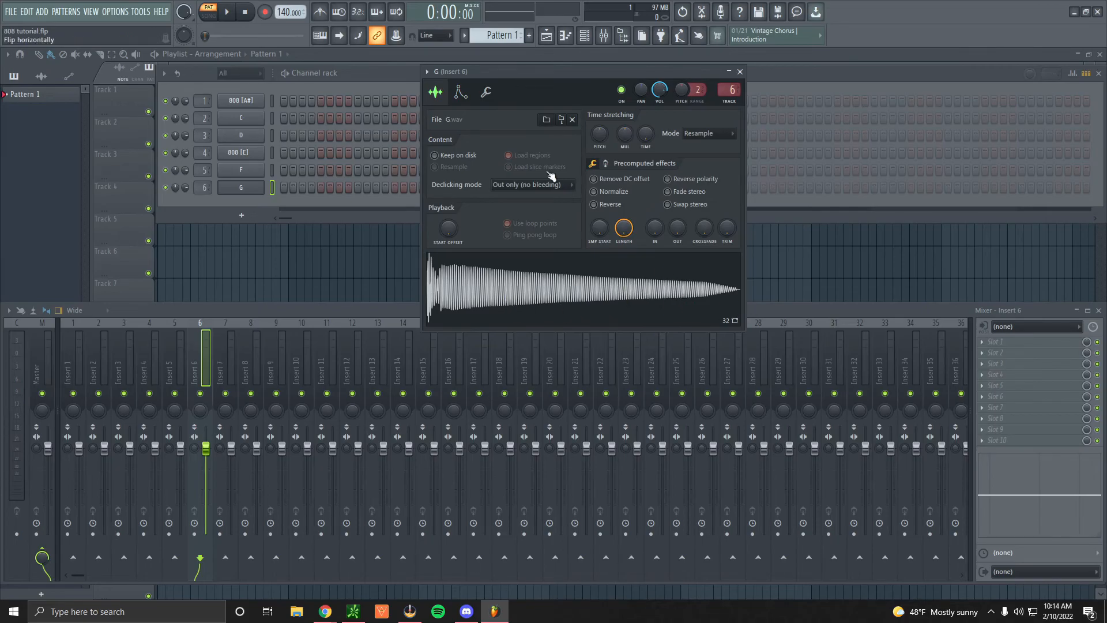
left_click(461, 92)
left_click_drag(389, 298, 467, 311)
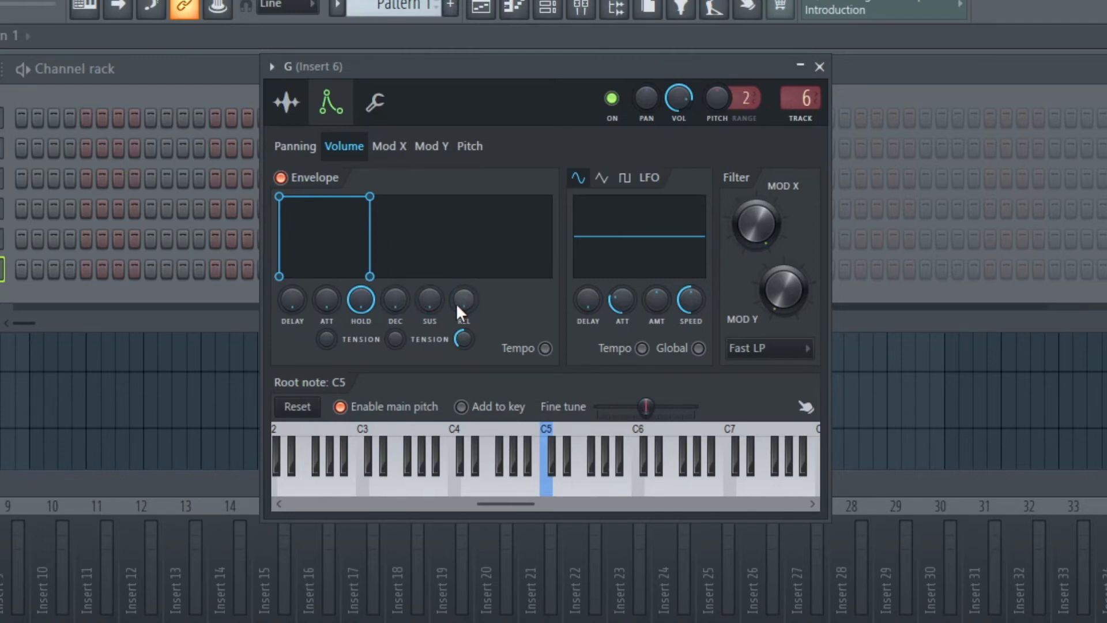
Audition the G channel's C5 note with the adjusted volume envelope on and off
left_click(584, 312)
left_click(585, 312)
left_click(585, 312)
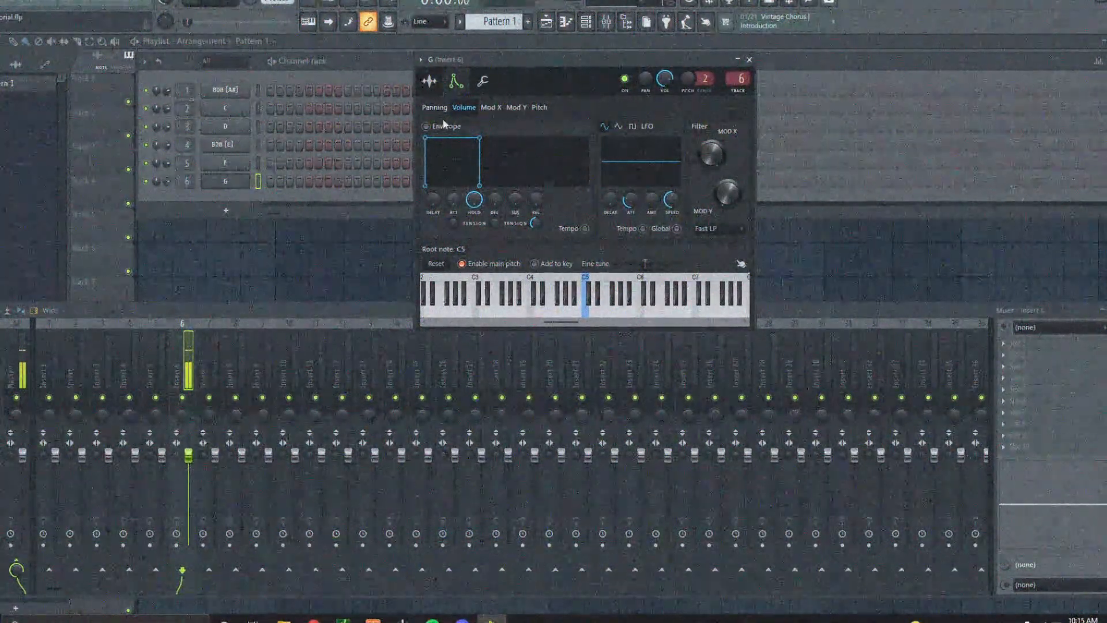
left_click(446, 136)
left_click(587, 311)
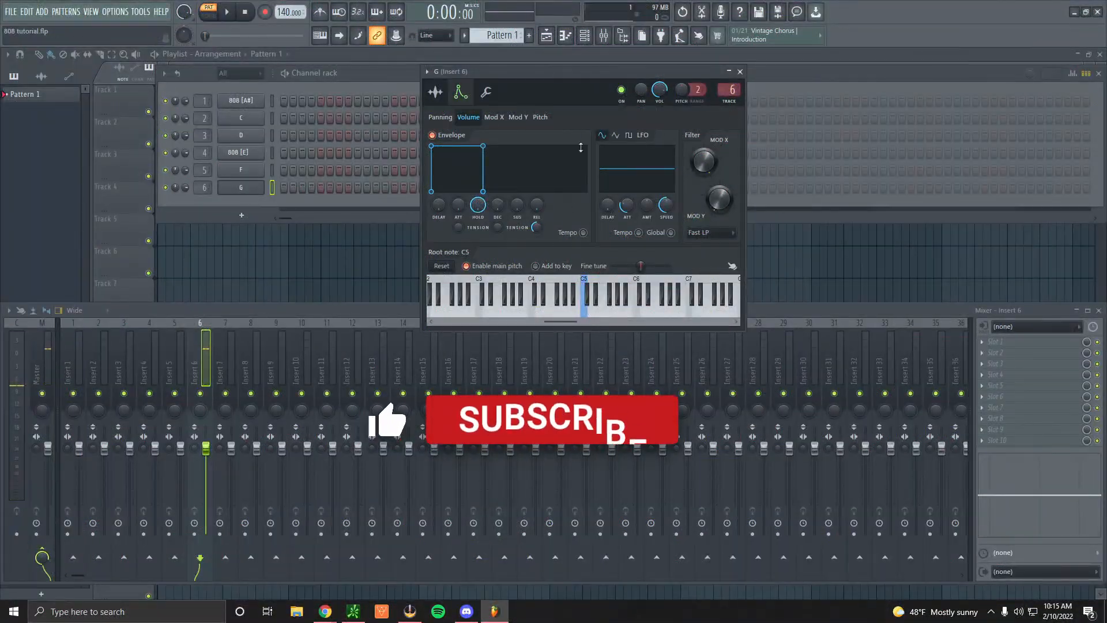
left_click_drag(576, 72, 541, 55)
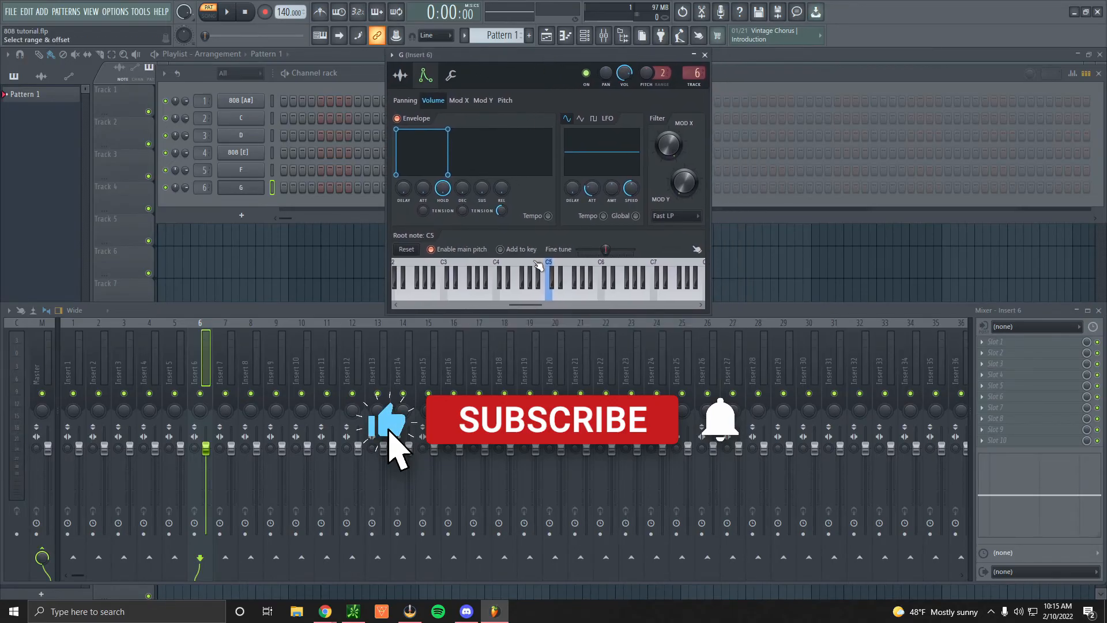
left_click(551, 291)
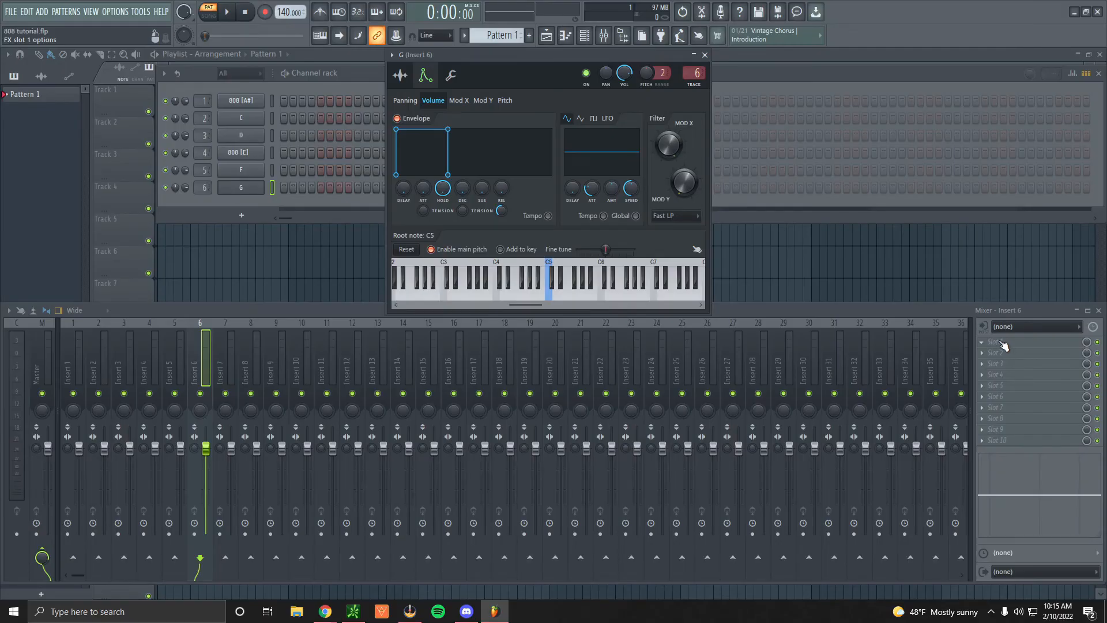
Load the Tuner effect in the first slot of mixer Insert 6 and arrange its window beside the G channel settings
left_click(868, 281)
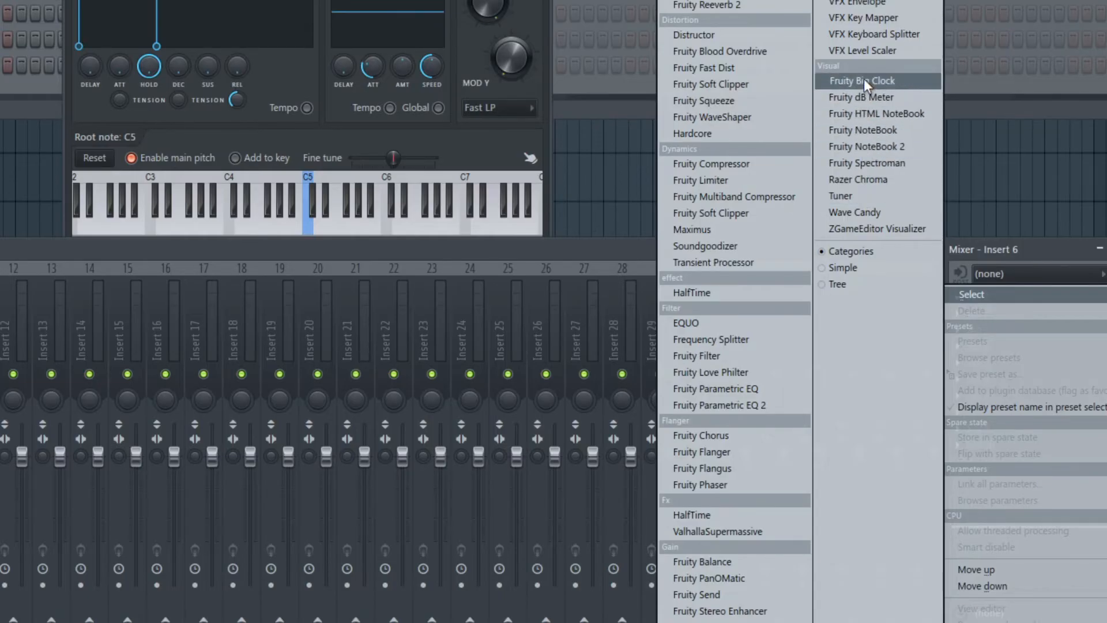
left_click(849, 196)
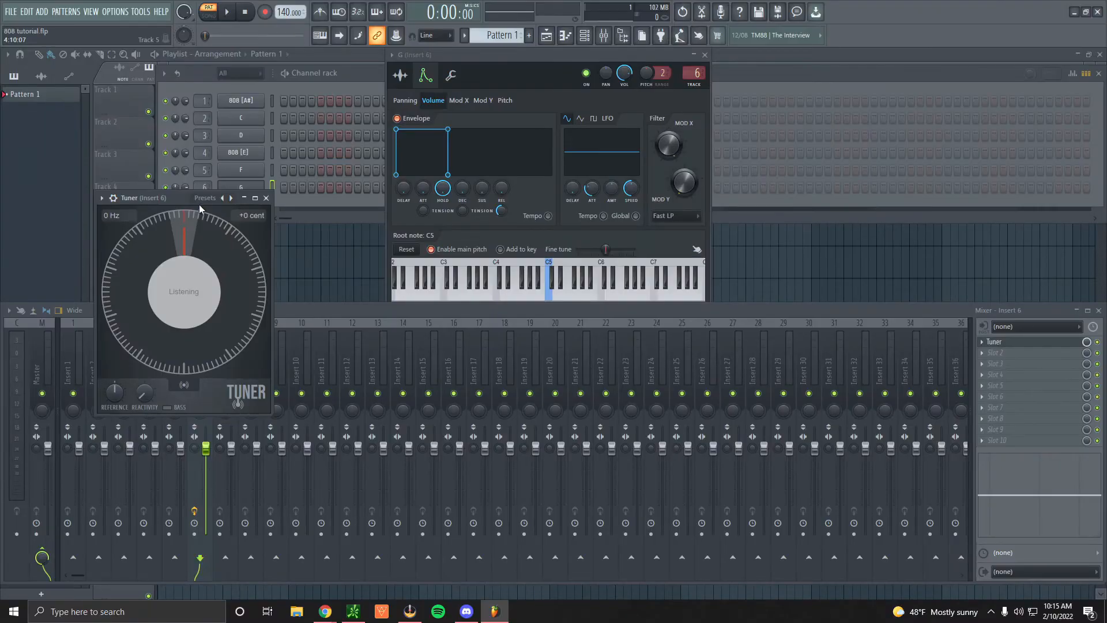
left_click_drag(177, 197, 811, 254)
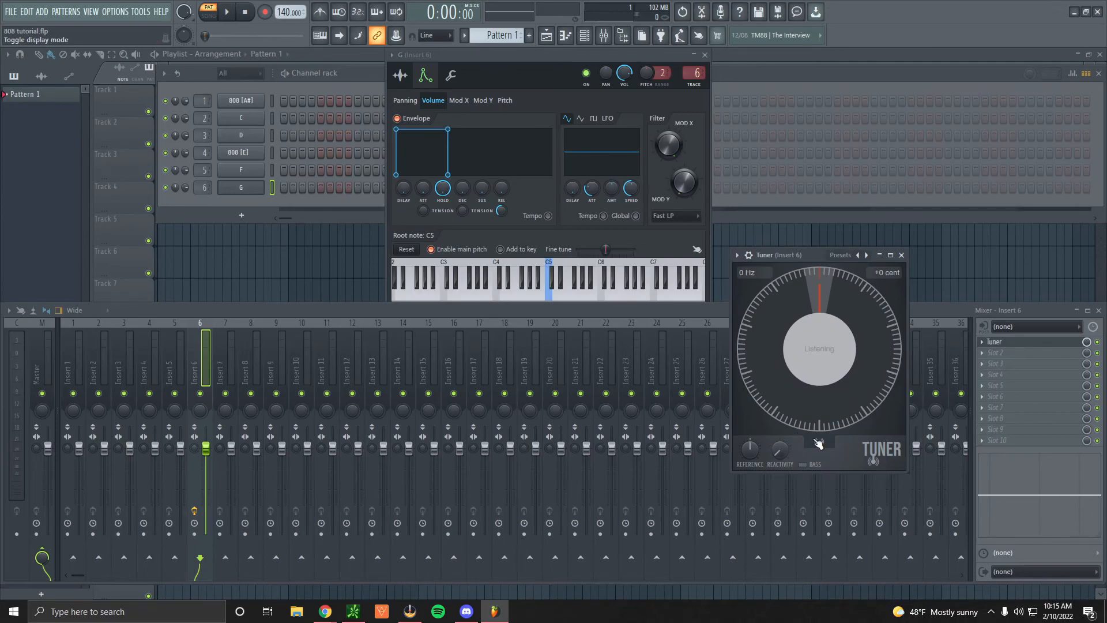
left_click_drag(567, 54, 490, 219)
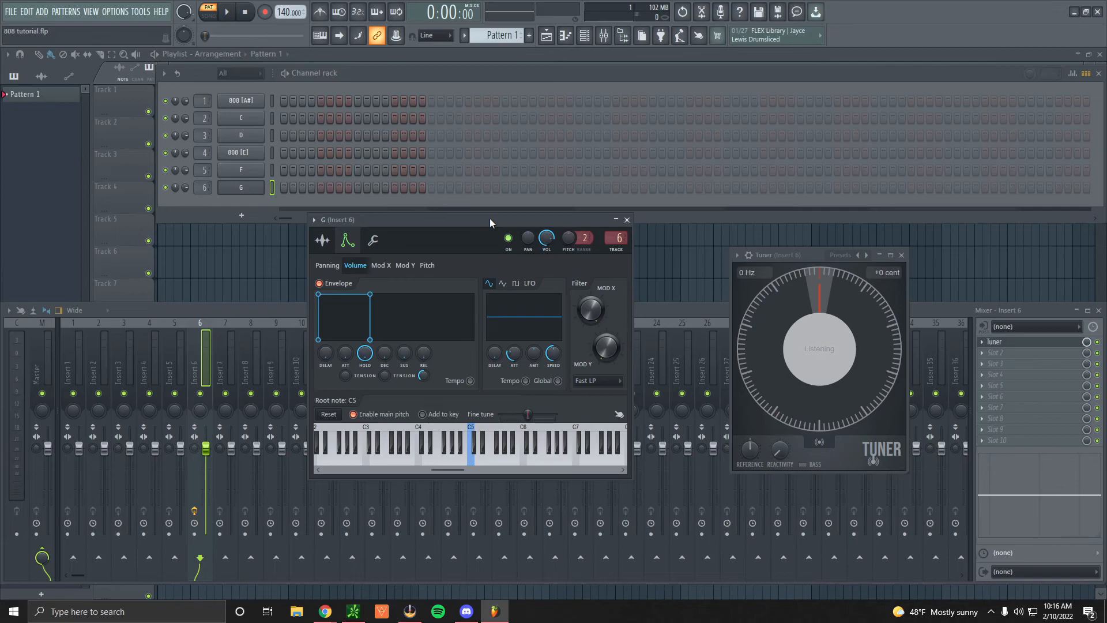
left_click_drag(489, 218, 524, 216)
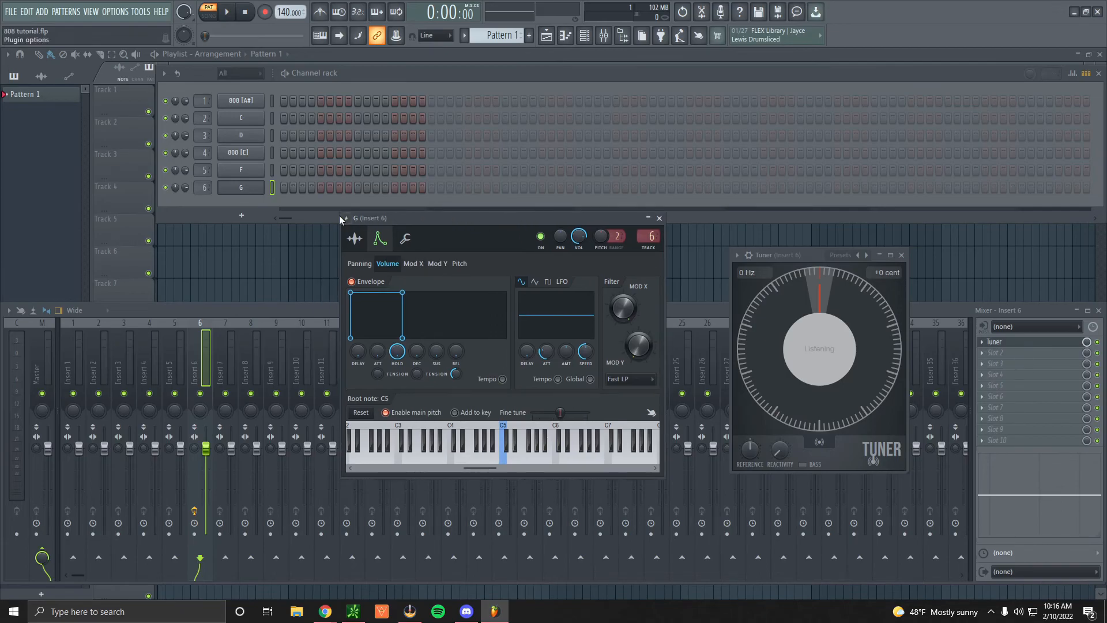
Add a FLEX instrument channel and open its Mobile Tuned 808 Bass pack
left_click(241, 217)
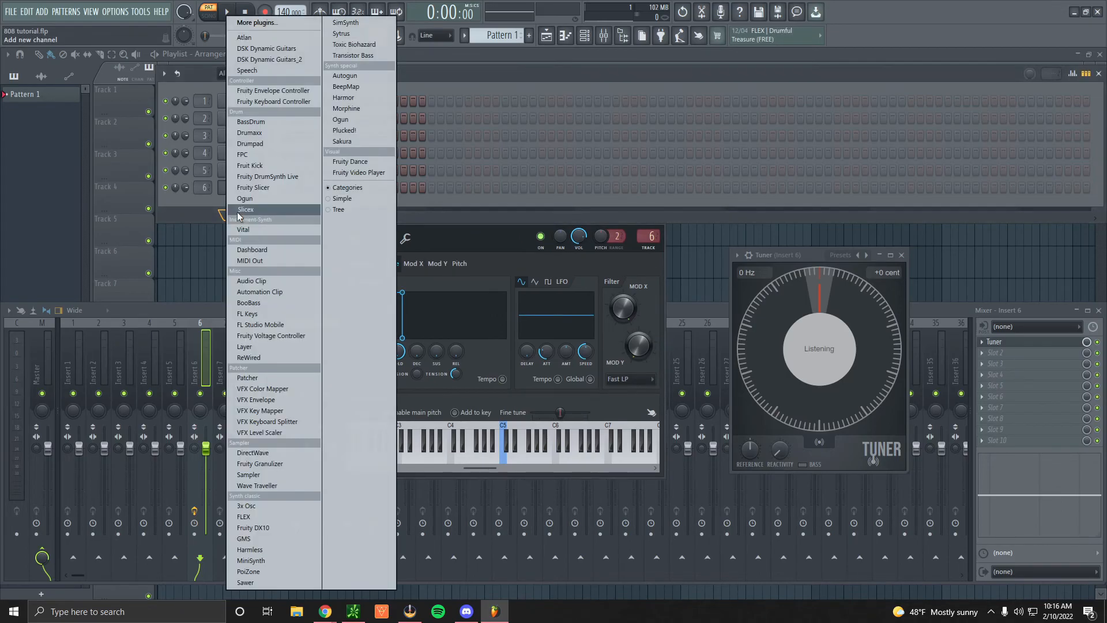
left_click(267, 517)
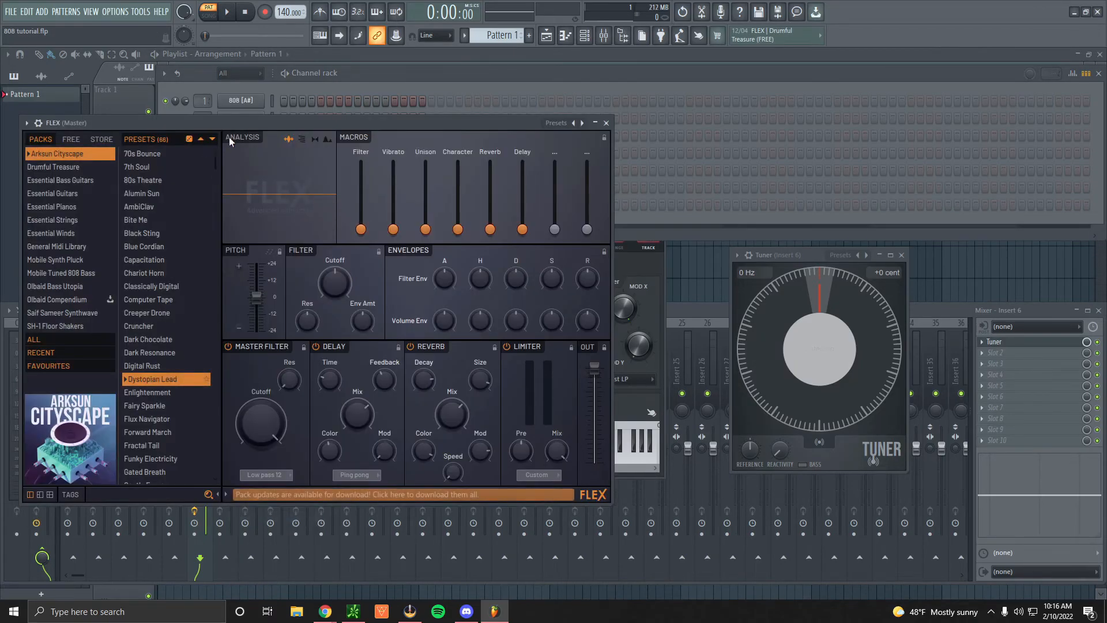
left_click_drag(261, 123, 351, 129)
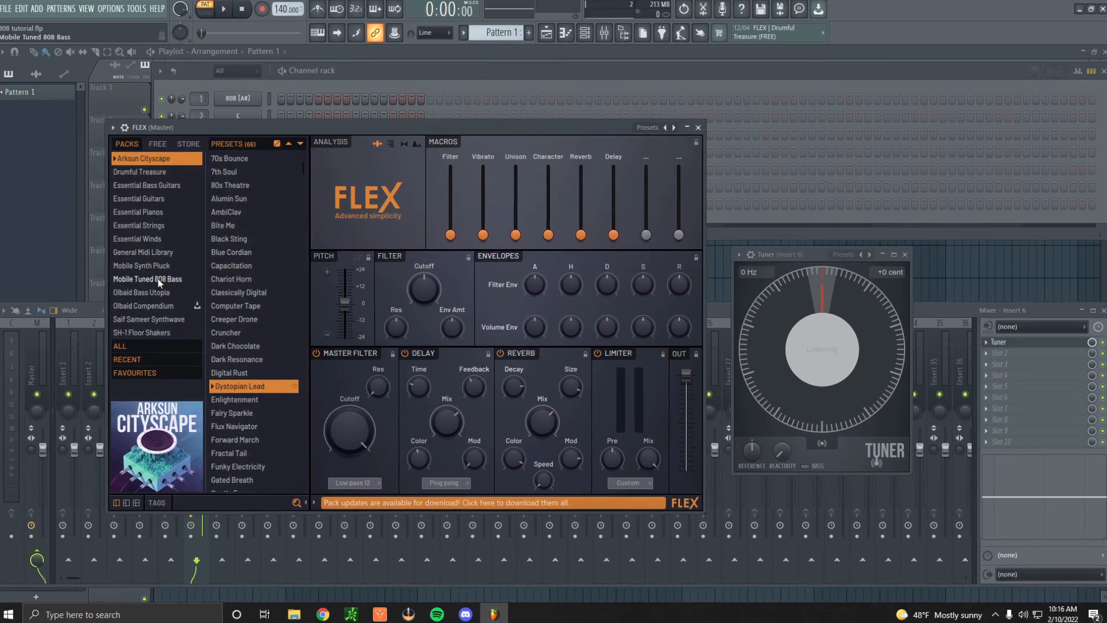
left_click(159, 279)
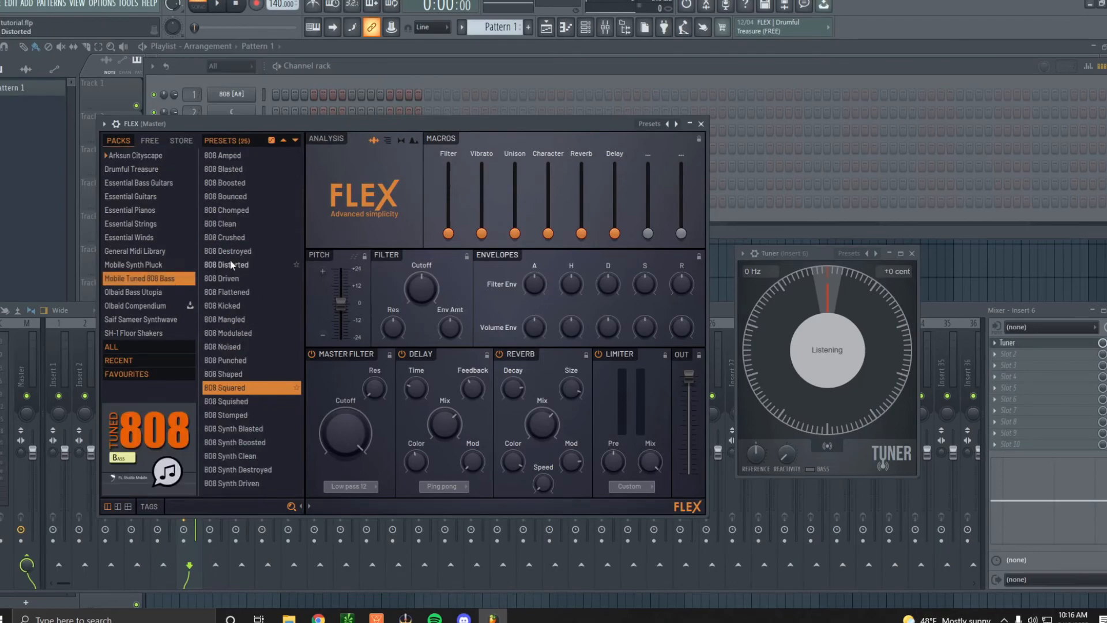
Enable playing notes from the computer keyboard and audition the 808 Distorted, 808 Destroyed and 808 Crushed presets
left_click(317, 29)
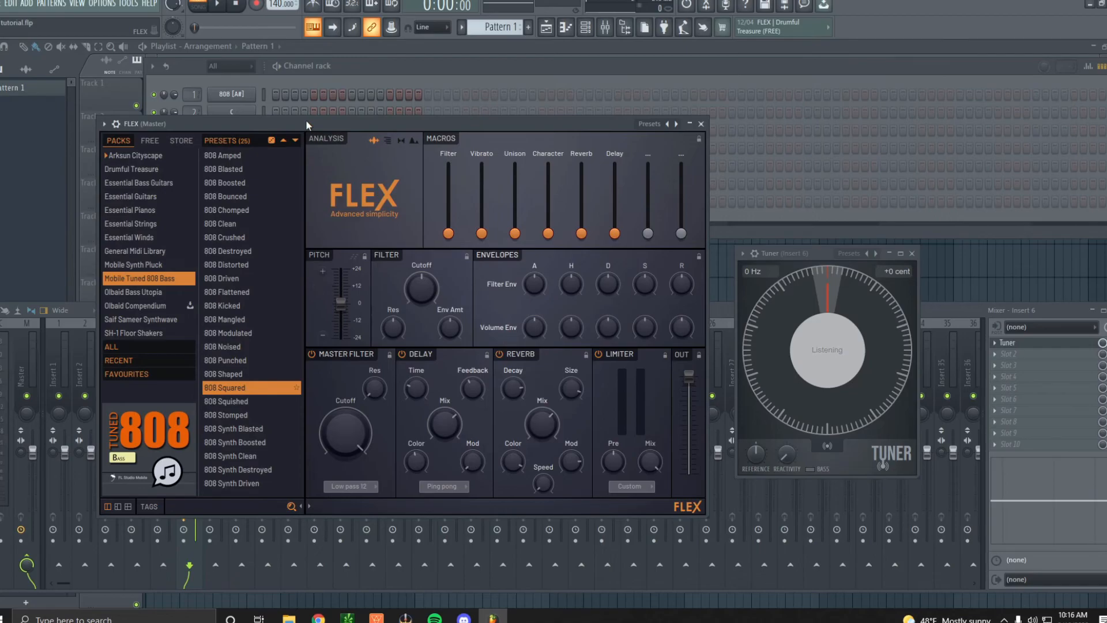
left_click(252, 264)
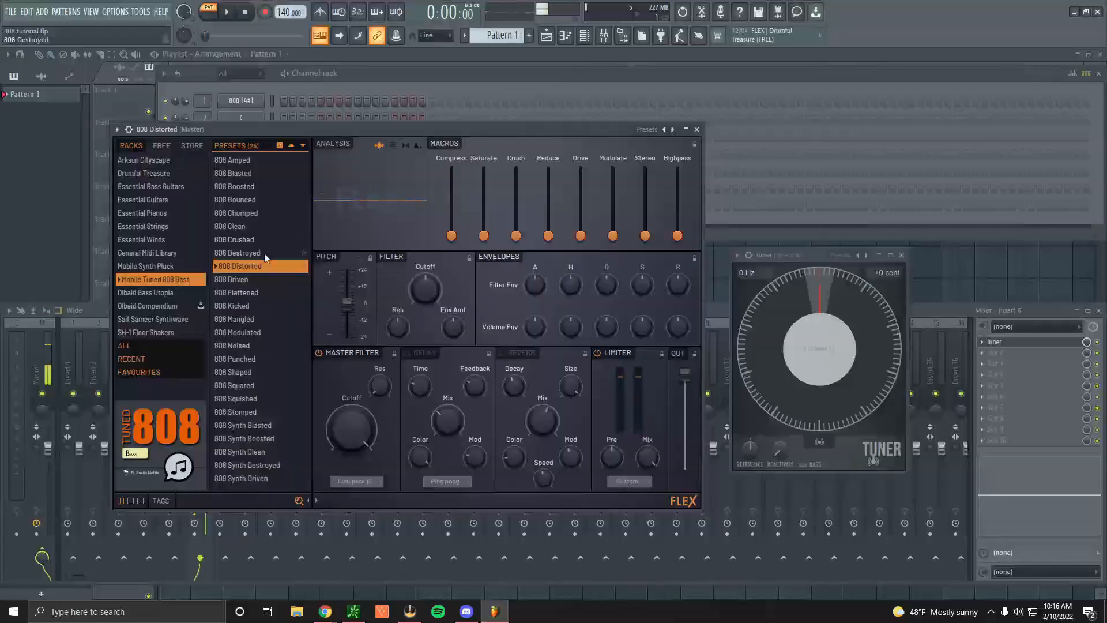
left_click(255, 252)
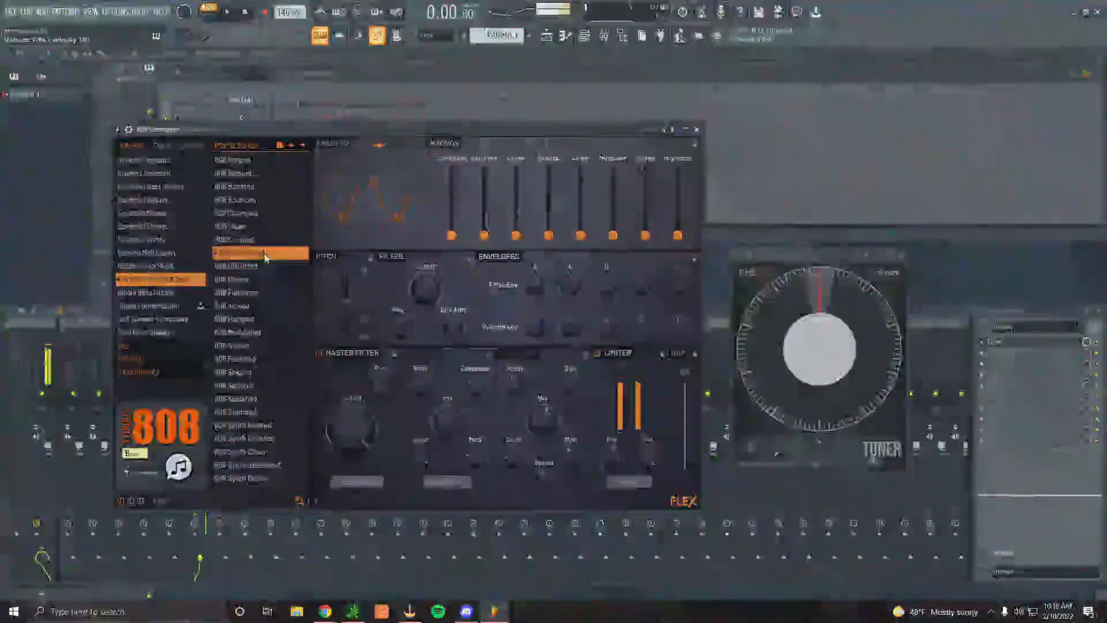
left_click(242, 239)
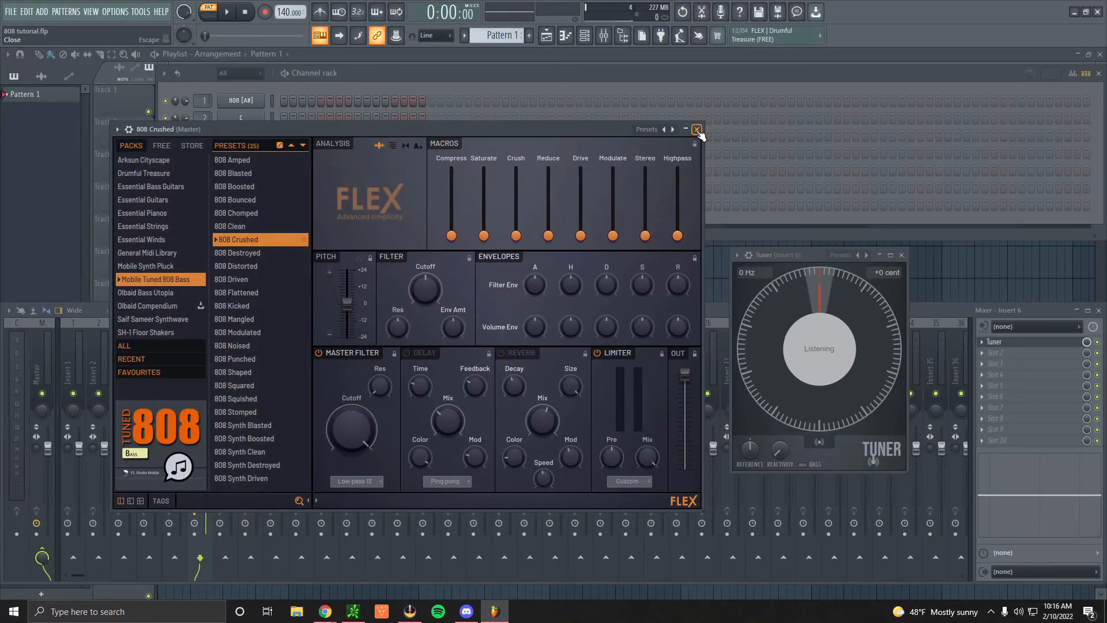
Close the FLEX window and delete the 808 Crushed channel from the channel rack
left_click(698, 130)
right_click(257, 205)
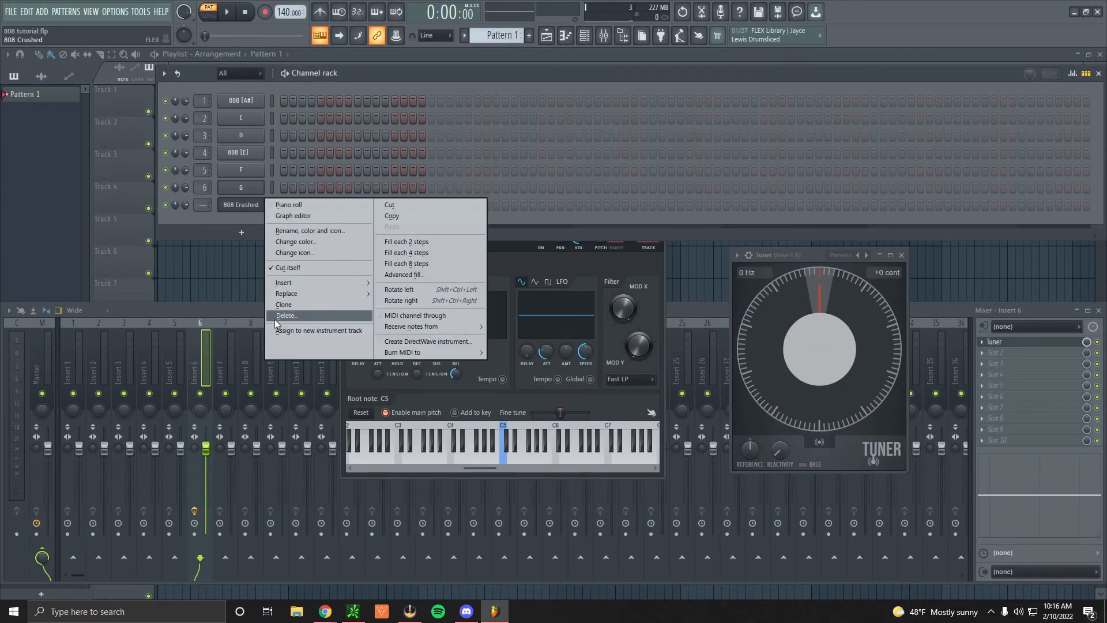
left_click(275, 320)
key("Return")
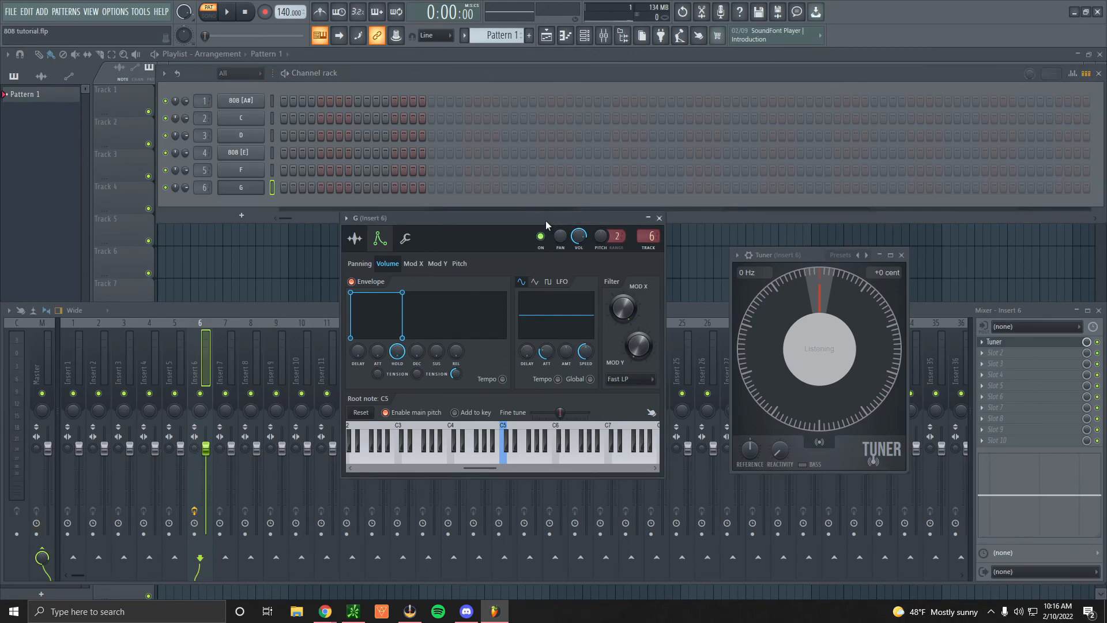
Enable the Insert 6 Tuner's Bass mode with the linear display and arrange its window beside the G channel settings
left_click_drag(546, 219, 530, 249)
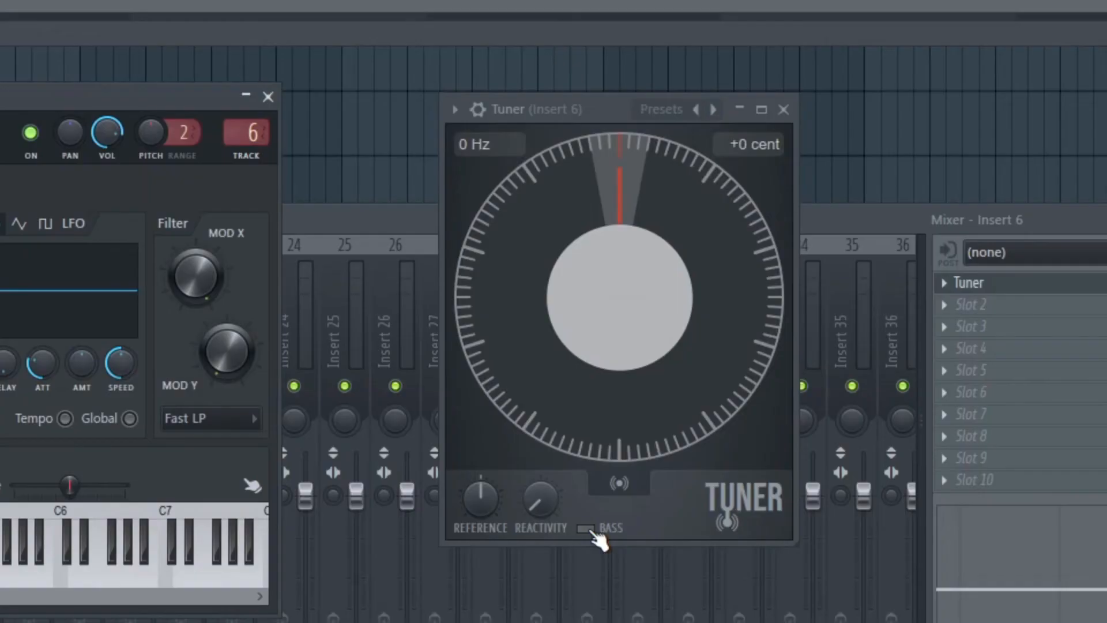
left_click(806, 466)
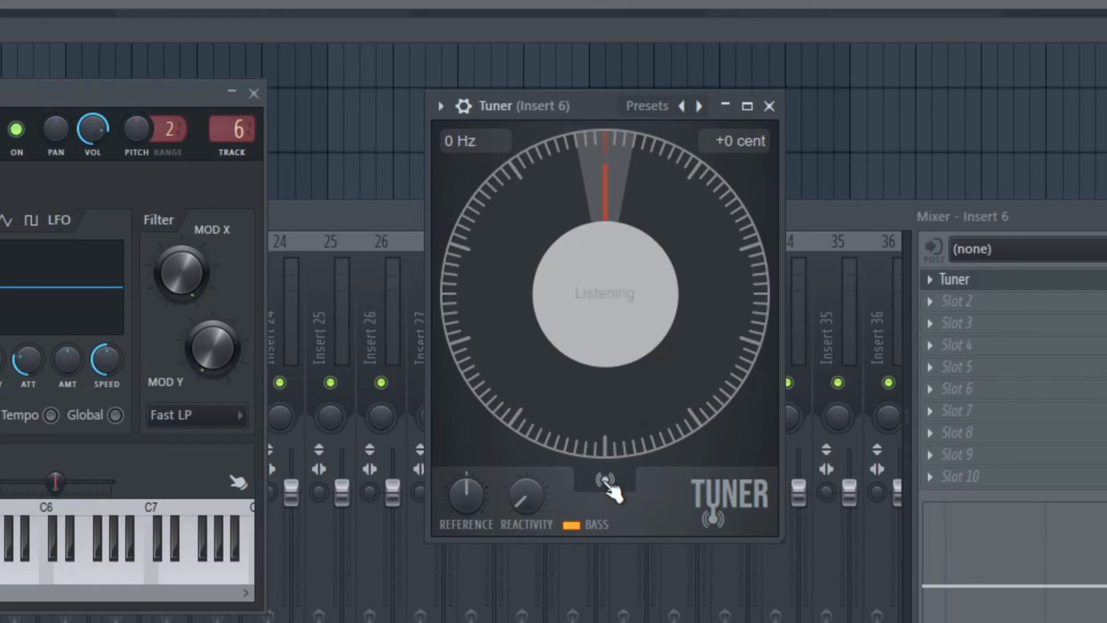
left_click(606, 483)
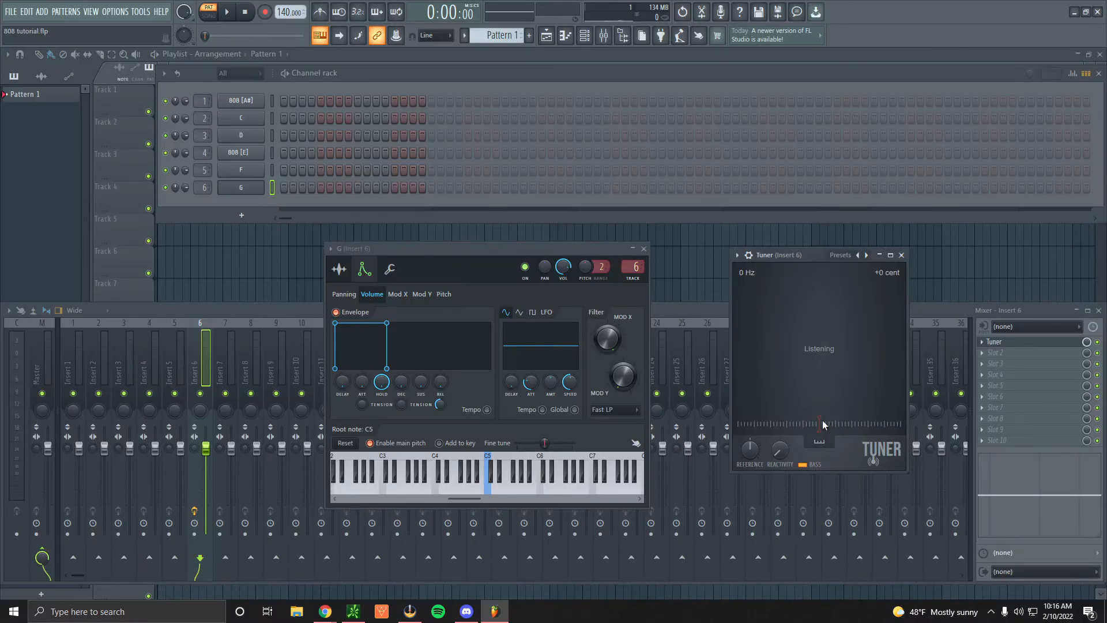
left_click_drag(817, 254, 747, 267)
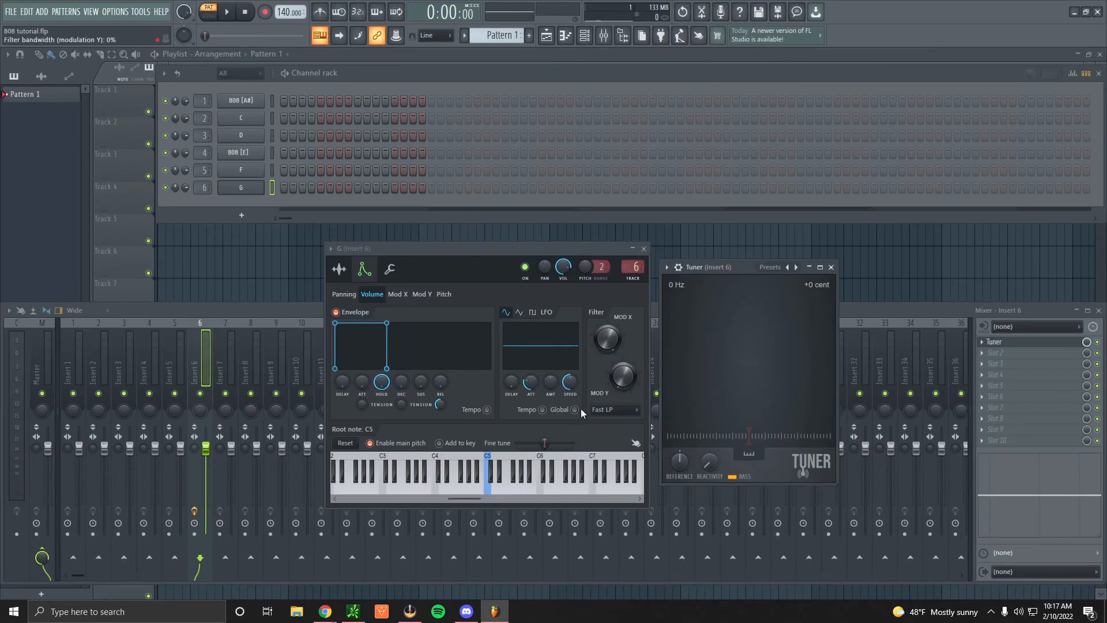
Play the G channel's C5 note to check its pitch on the Tuner and set the root note to G5
left_click(491, 489)
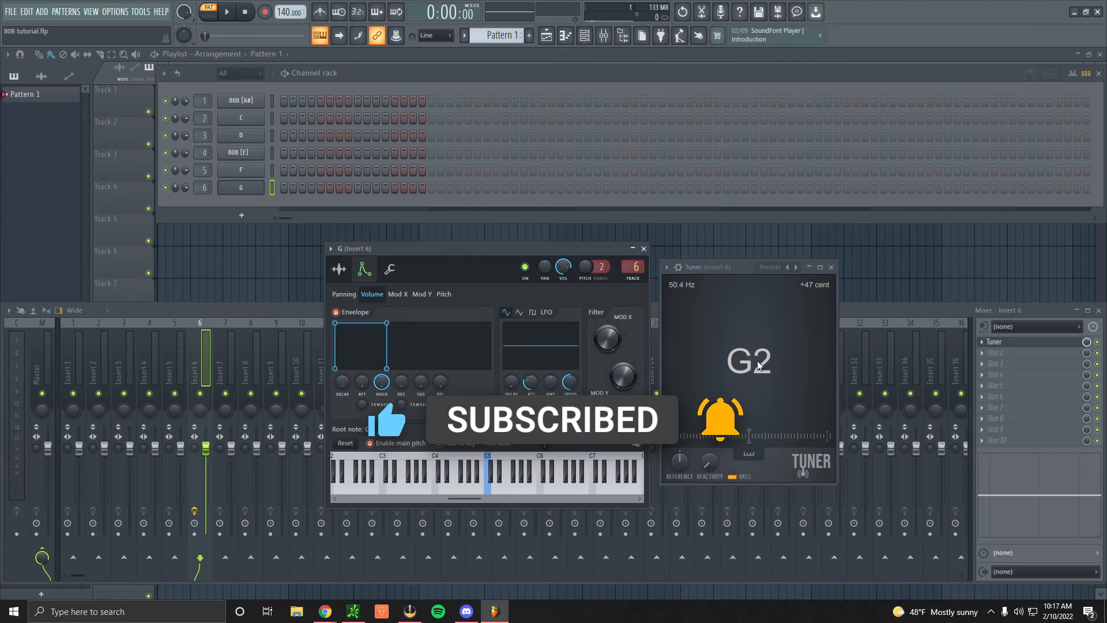
left_click(514, 490)
left_click(519, 489)
left_click(521, 492)
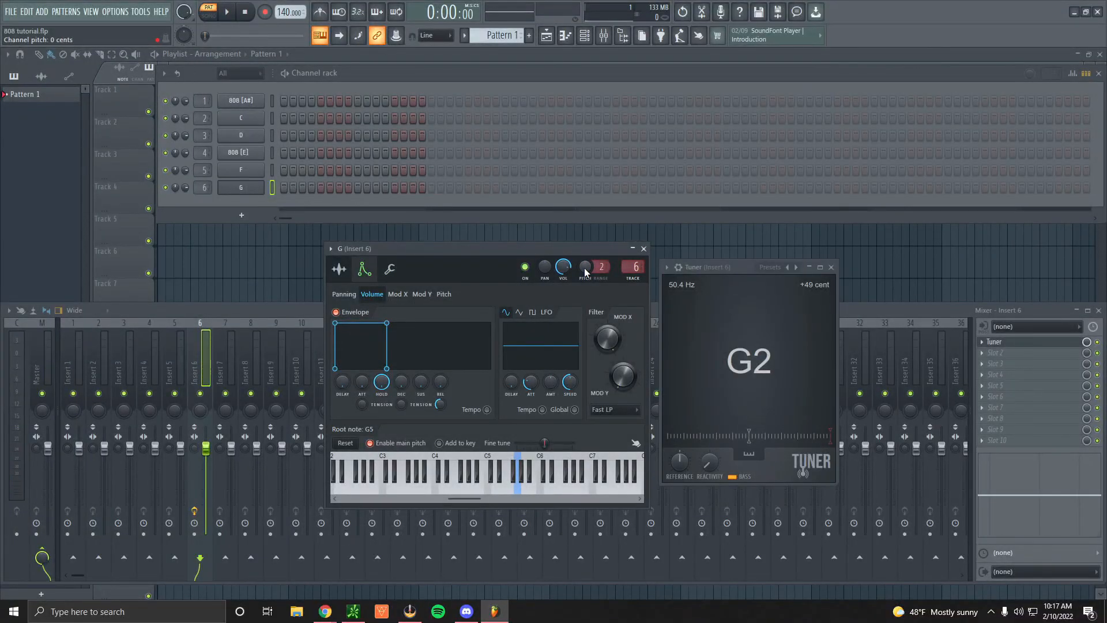
Lower the G channel's pitch to -49 cents and play G5 to check the tuning
left_click_drag(586, 272, 586, 286)
left_click(519, 487)
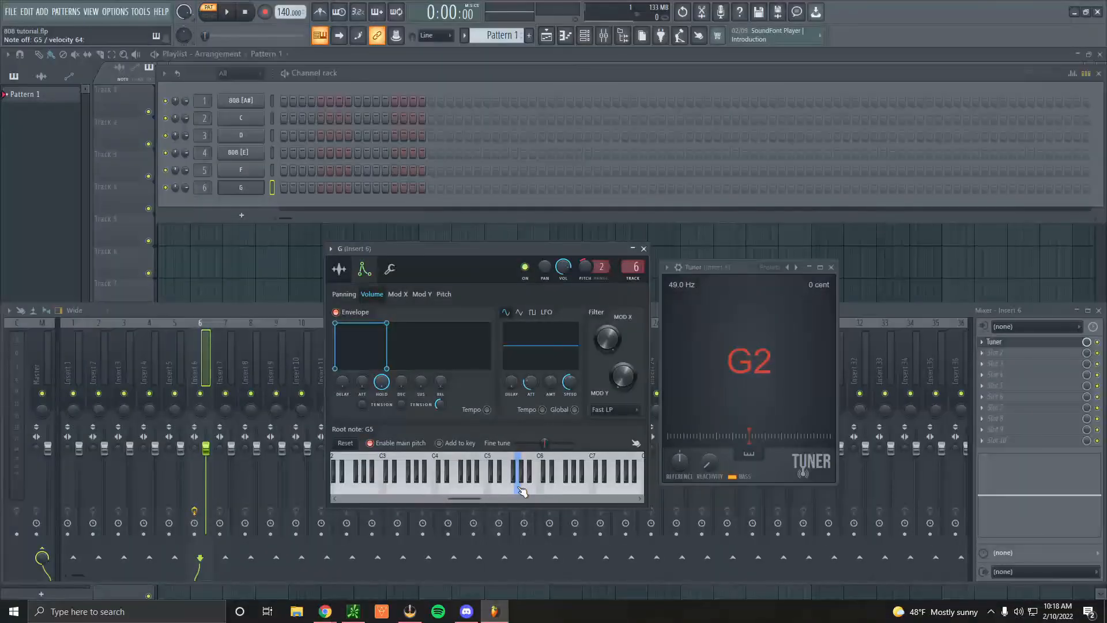
left_click(521, 488)
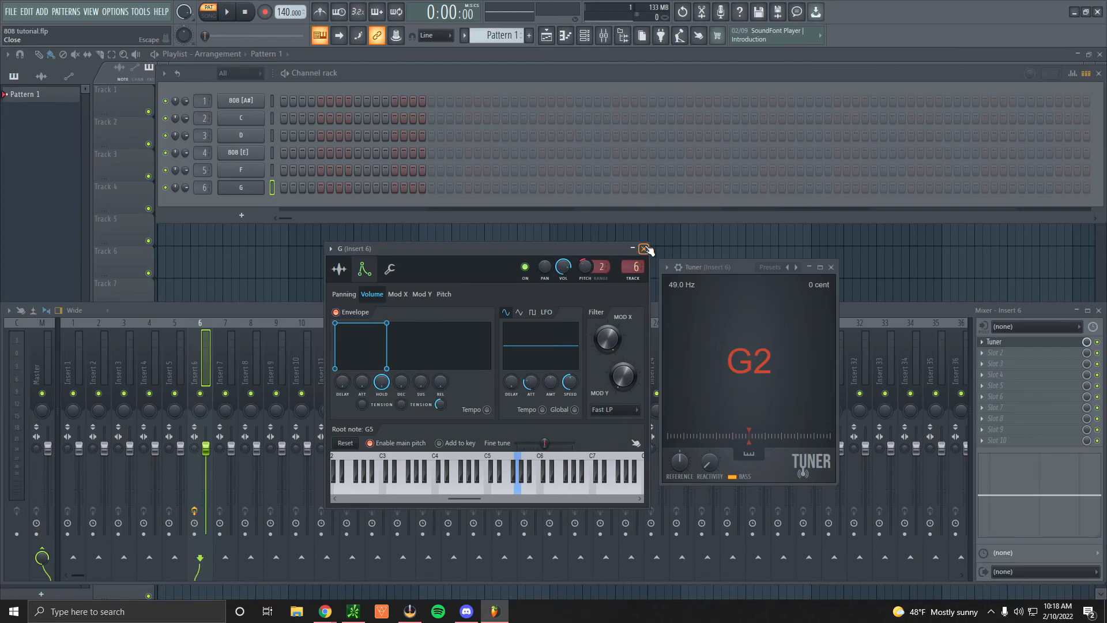
Reset the G channel's pitch, return its root note to C5 and play C5 to read the note on the Tuner
right_click(584, 268)
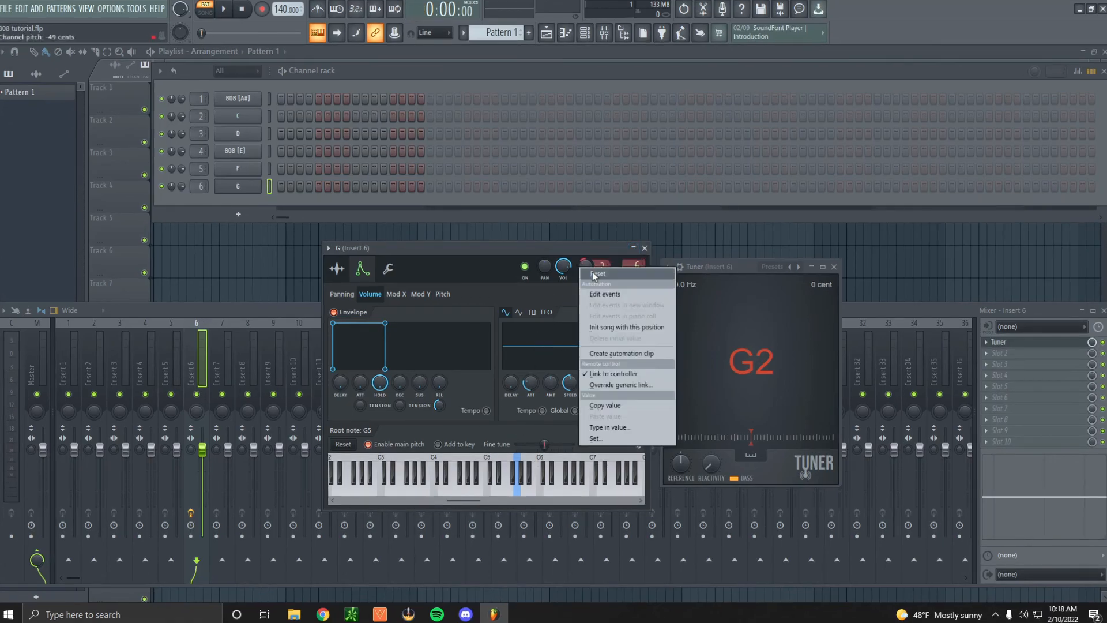
left_click(598, 274)
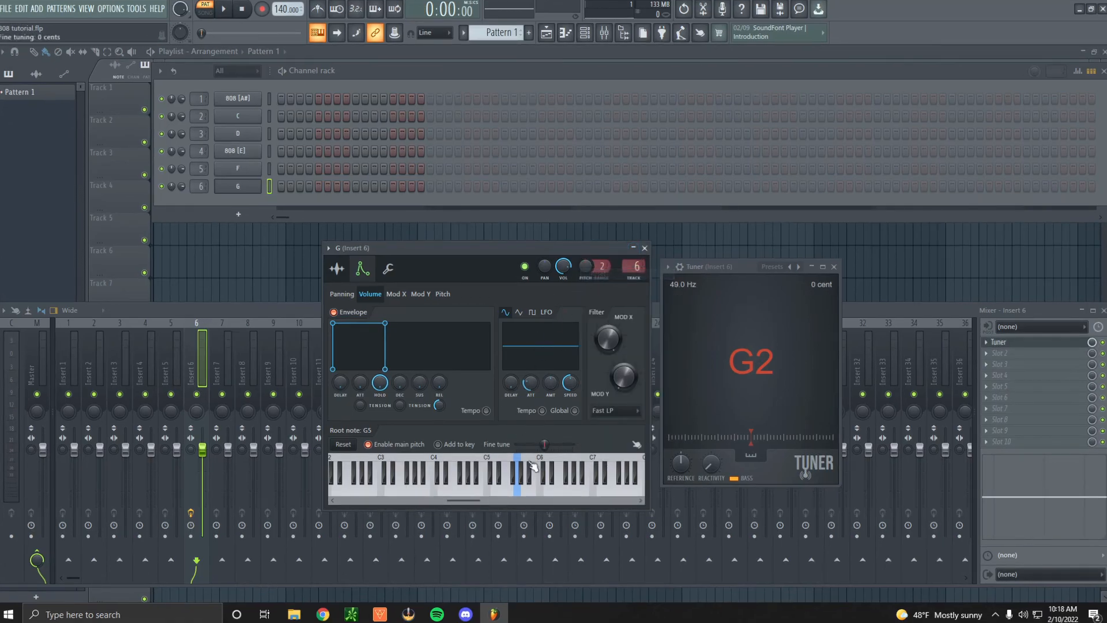
right_click(481, 489)
right_click(489, 488)
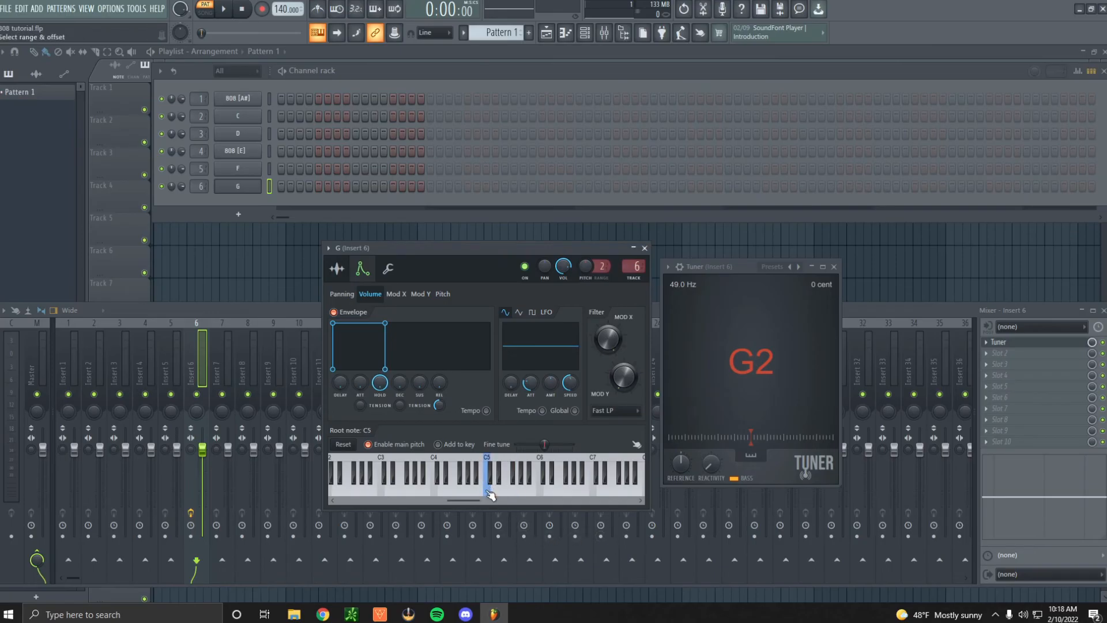
left_click(489, 490)
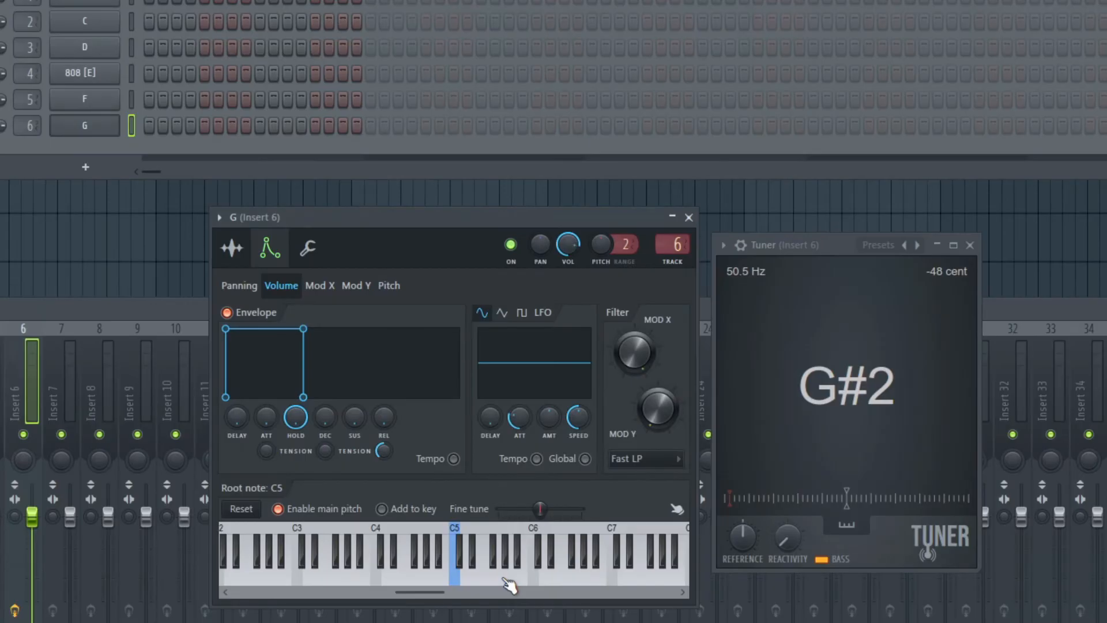
Set the G channel's root note to G5 and lower its channel pitch until the Tuner centres on G2
right_click(523, 491)
right_click(500, 577)
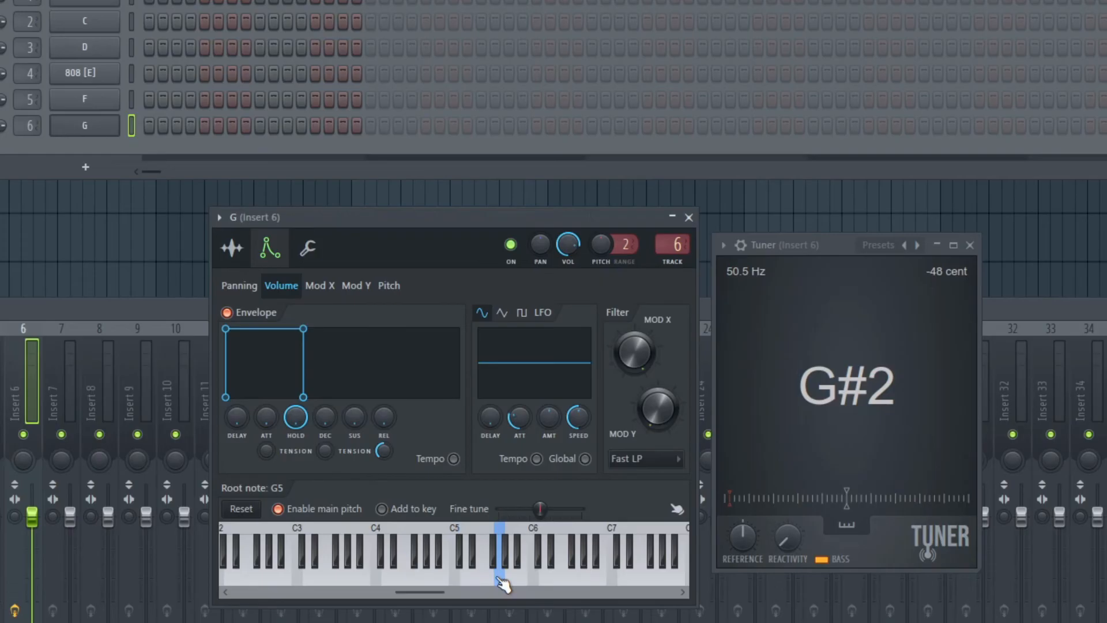
left_click(499, 577)
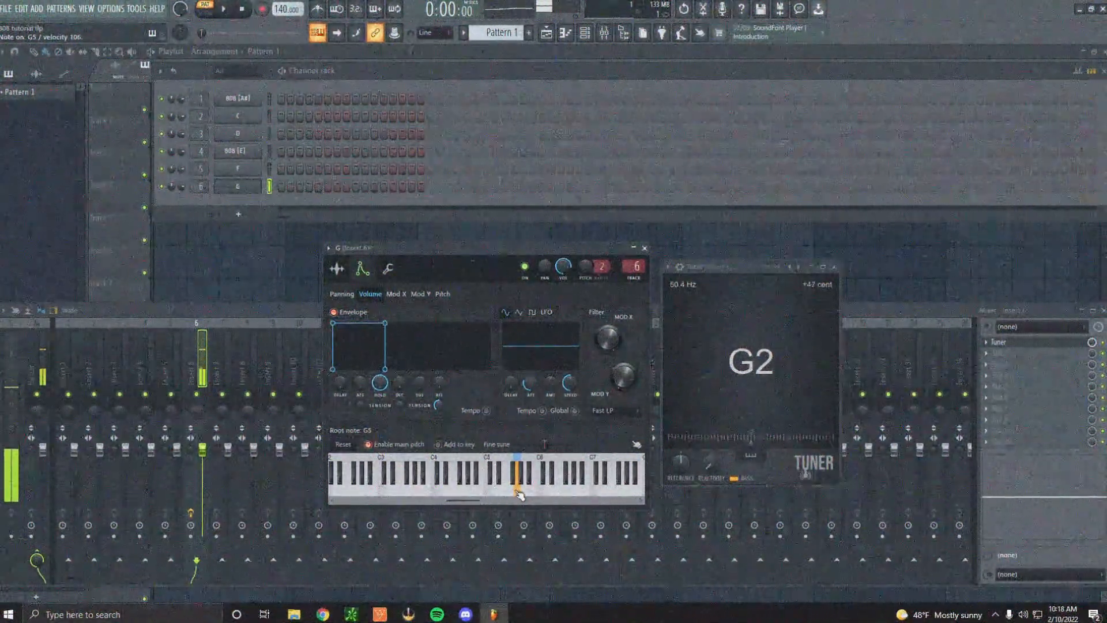
left_click_drag(587, 266, 586, 272)
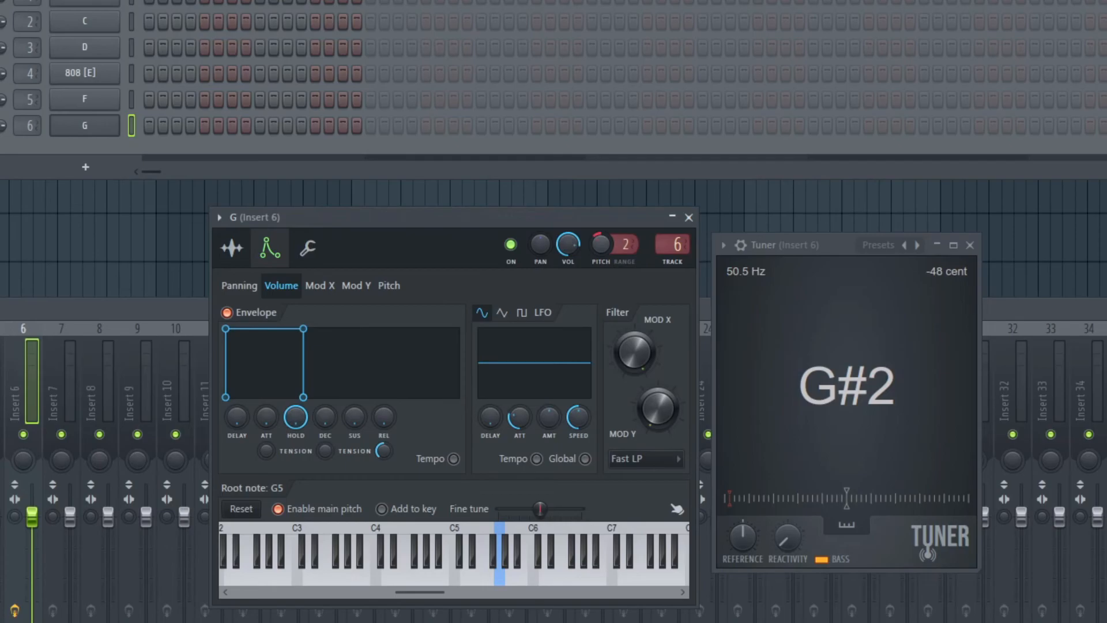
left_click(500, 581)
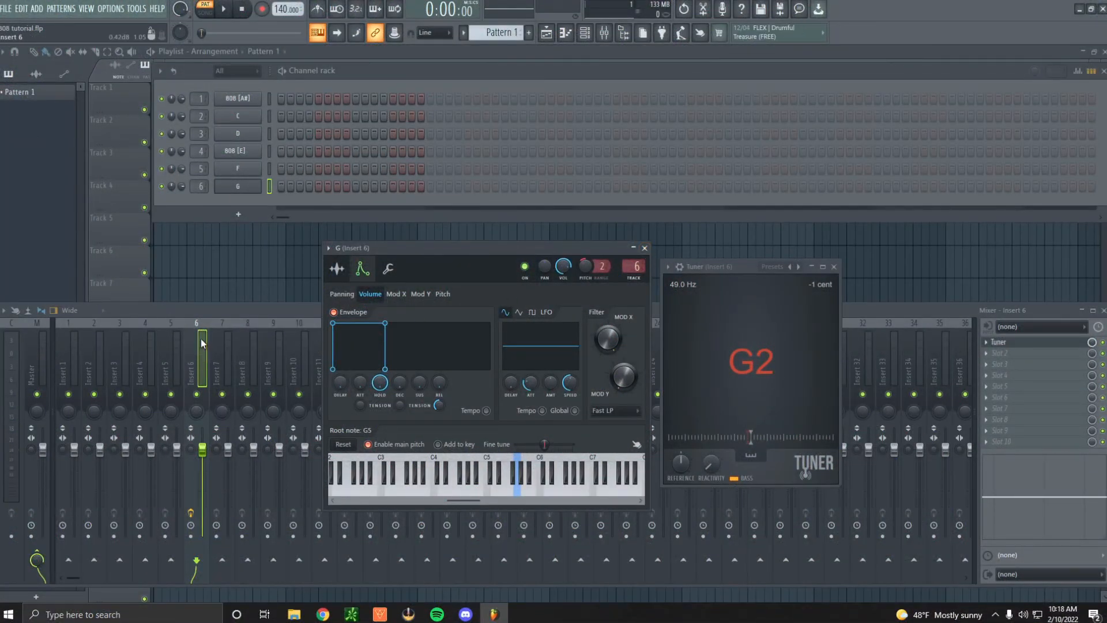
Load the Tuner effect in the third slot of mixer Insert 5 and move its window to the centre
left_click(167, 341)
left_click(1000, 363)
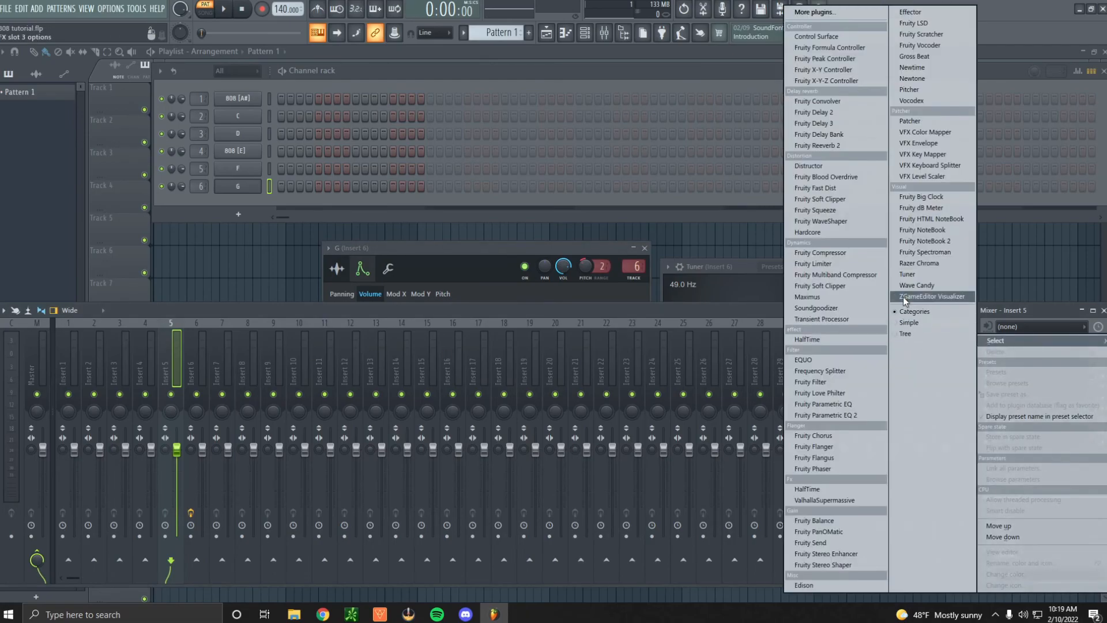
left_click(932, 278)
left_click_drag(207, 196, 557, 231)
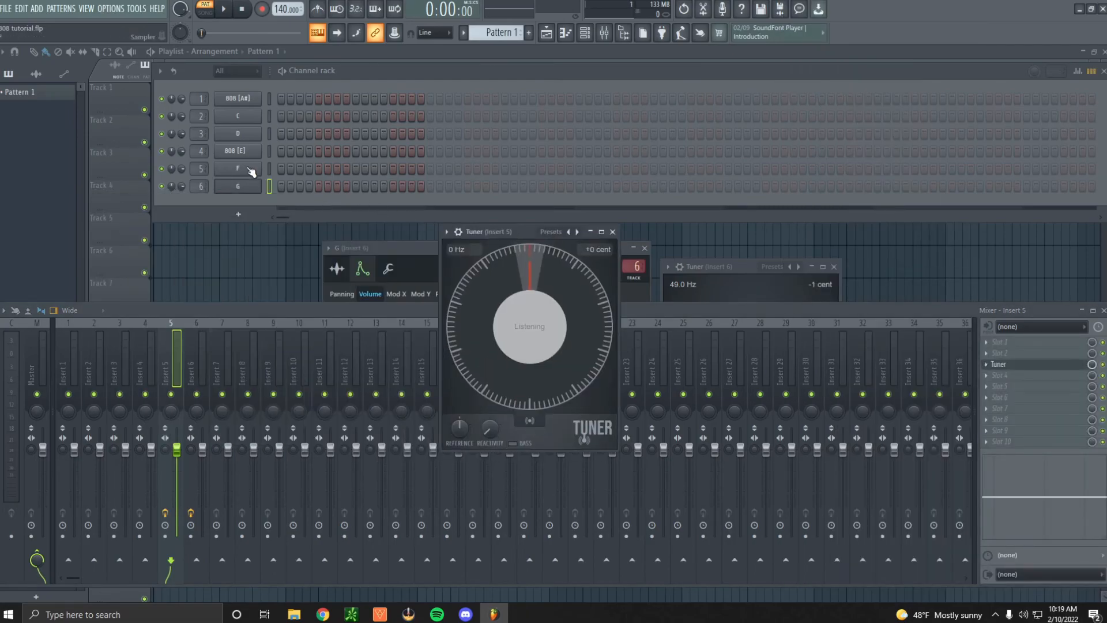
Set the F channel's volume envelope hold to maximum and its attack, decay, sustain and release to minimum
left_click(251, 169)
left_click(124, 206)
left_click_drag(113, 312, 152, 321)
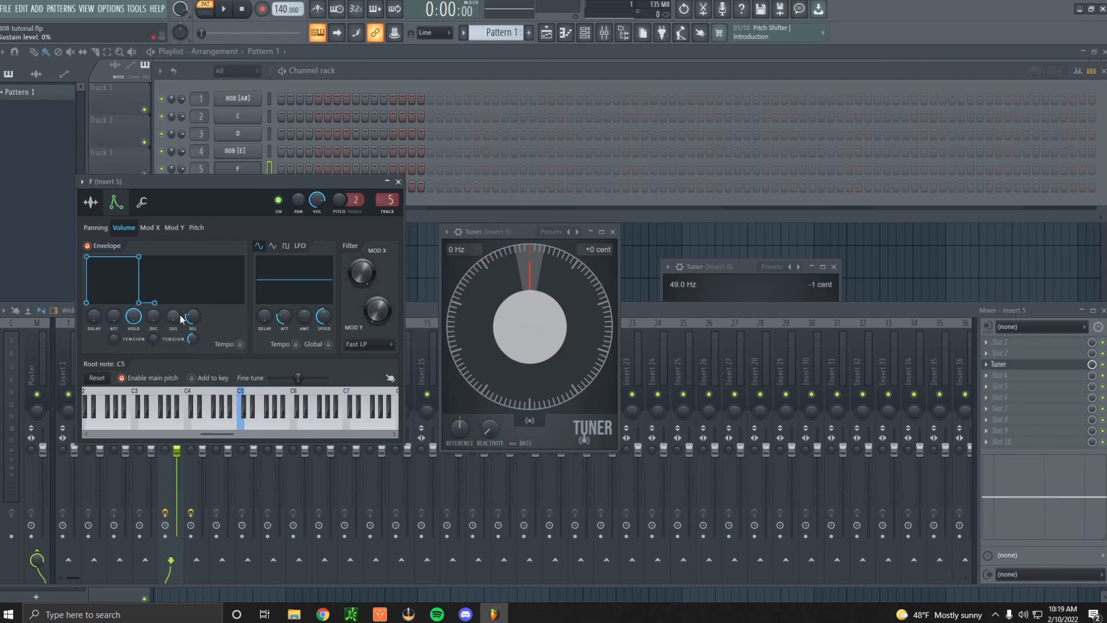
Read the F 808's pitch with the Tuner in Bass mode, set its root note to E5 and channel pitch to about +37 cents
left_click(522, 444)
left_click(243, 423)
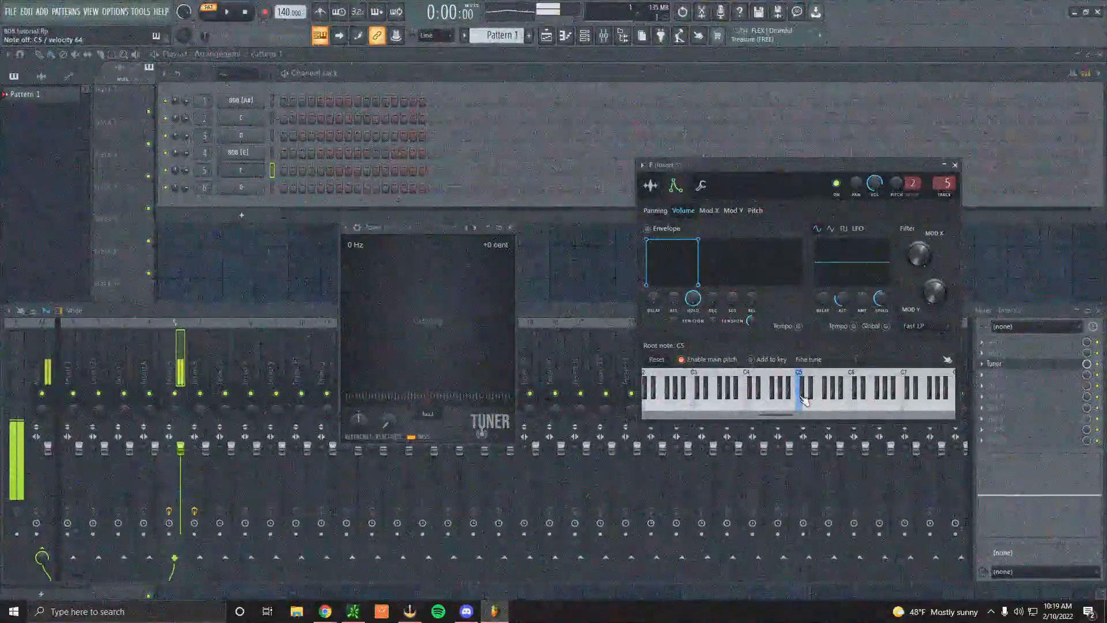
right_click(813, 402)
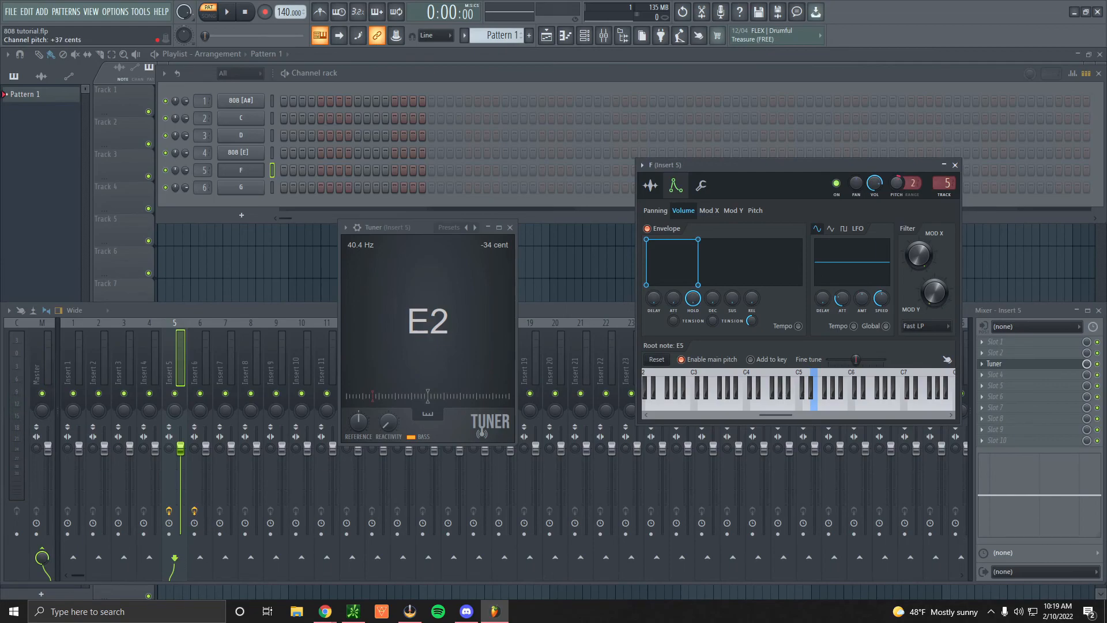
left_click(816, 405)
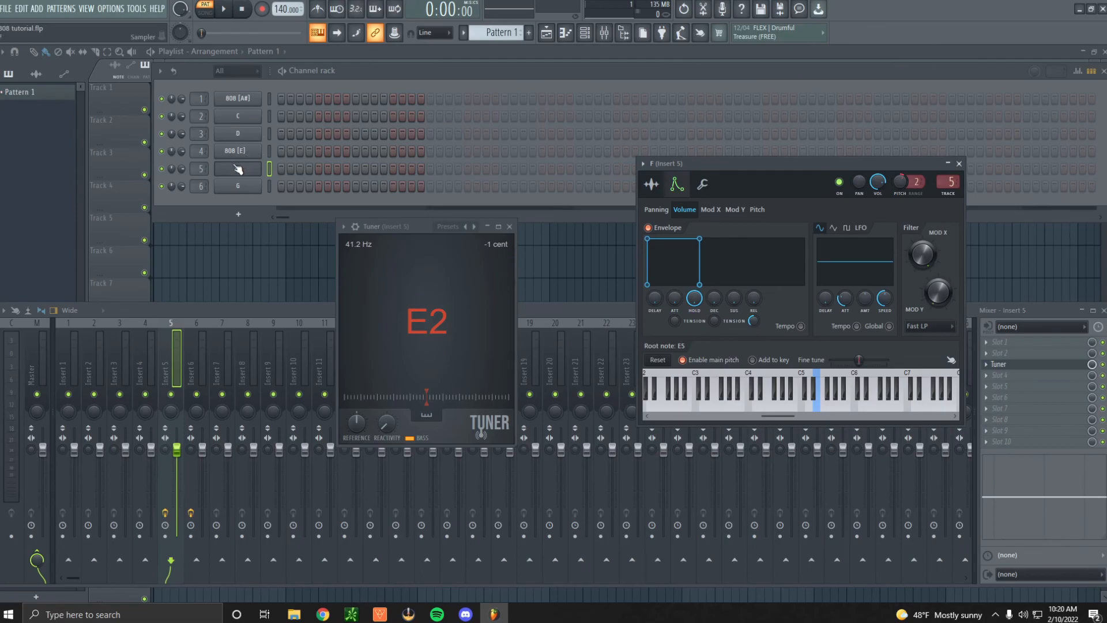
Load the Tuner effect in the third slot of mixer Insert 4 and open the 808 [E] channel's settings
left_click(136, 348)
left_click(1016, 365)
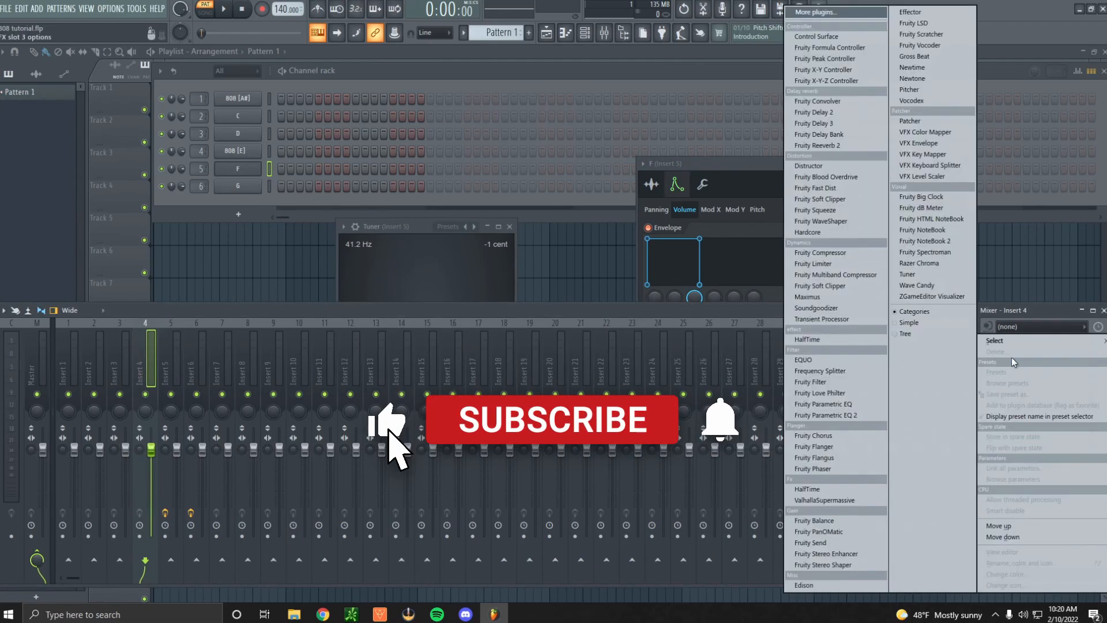
left_click(907, 274)
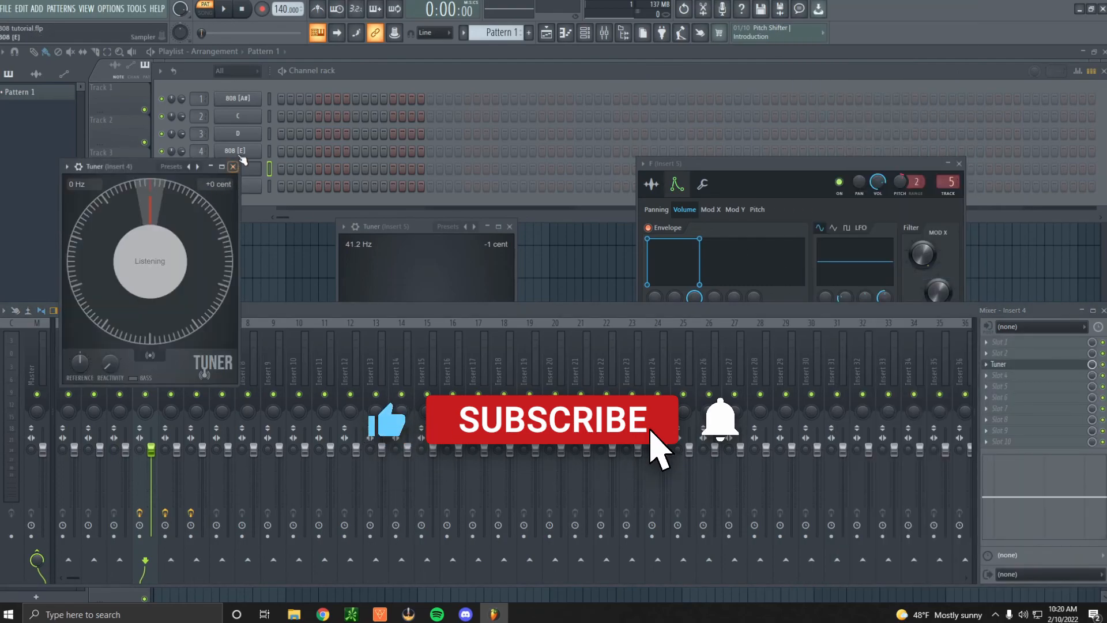
left_click(241, 151)
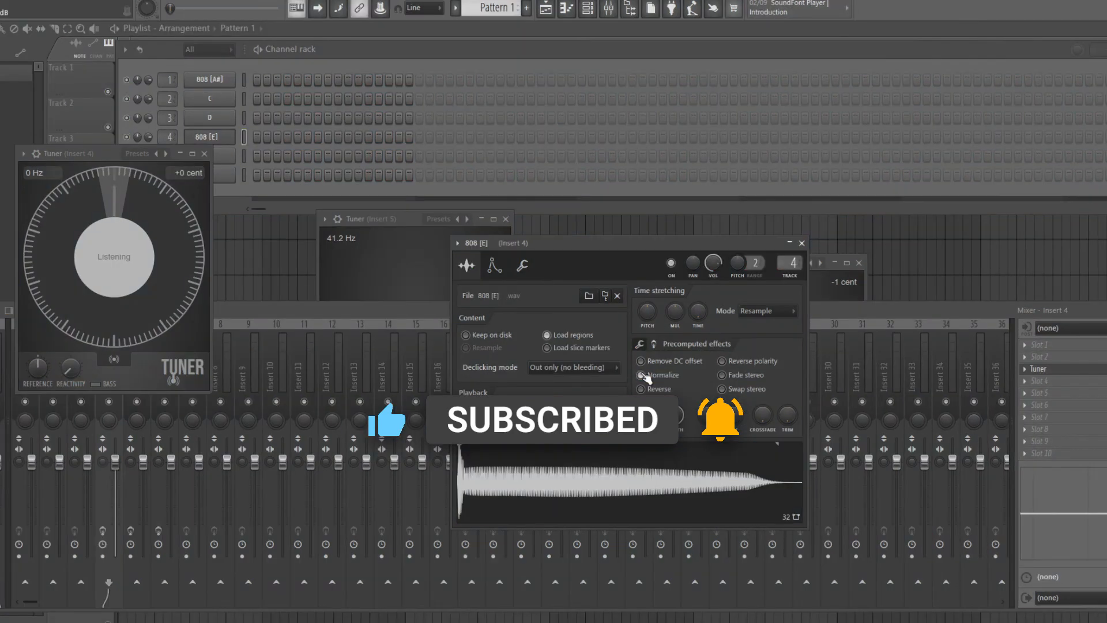
Set the 808 [E] channel's volume envelope hold to maximum and its attack, decay, sustain and release to minimum
left_click(494, 265)
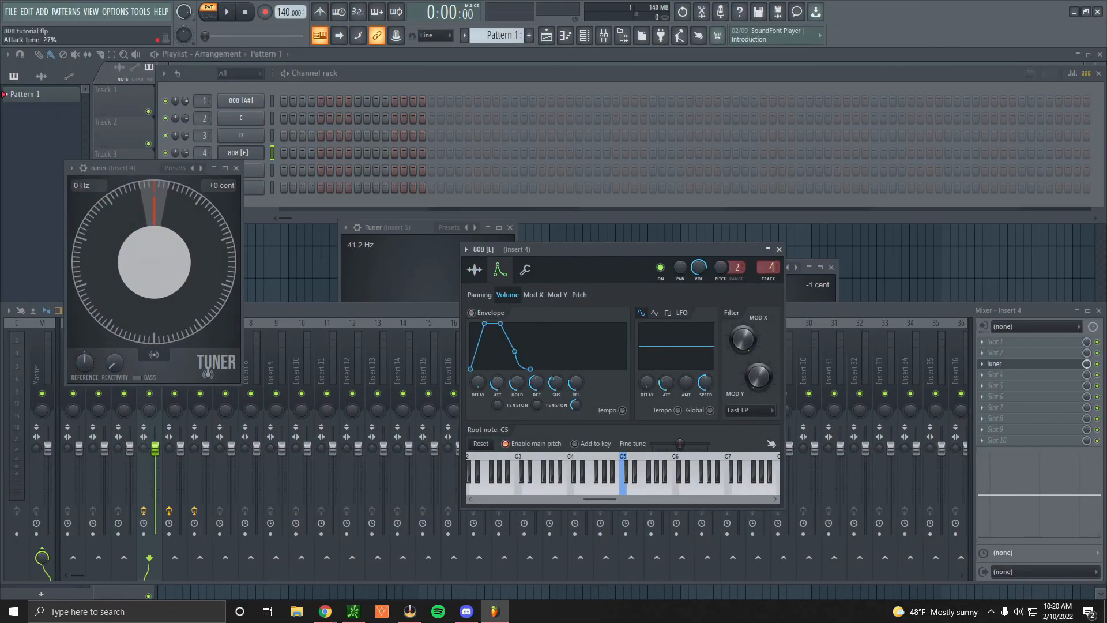
left_click_drag(497, 383, 517, 328)
left_click_drag(536, 383, 536, 429)
left_click_drag(556, 382, 556, 406)
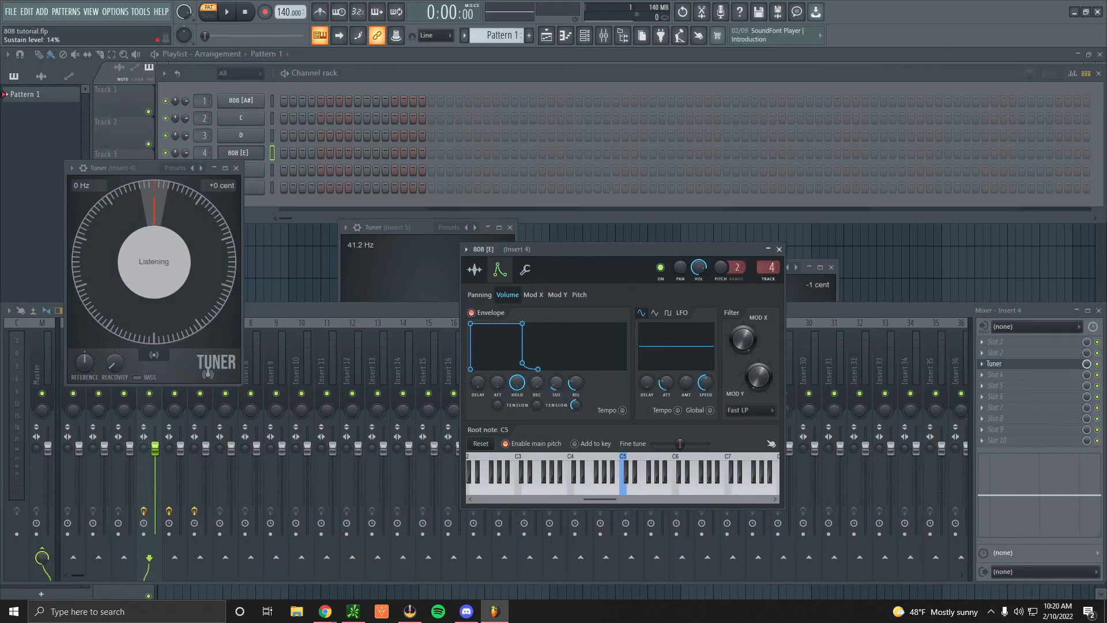
Read the 808 [E] pitch with the Insert 4 Tuner in Bass mode, set its root note to E5 and channel pitch to about +16 cents
left_click_drag(149, 167, 325, 255)
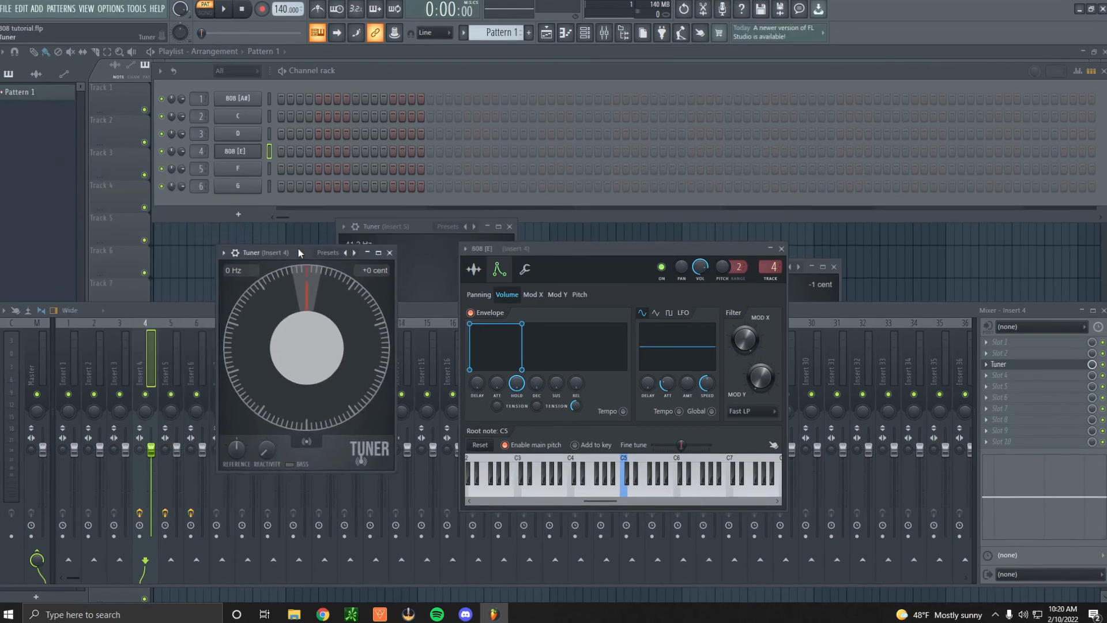
left_click(328, 452)
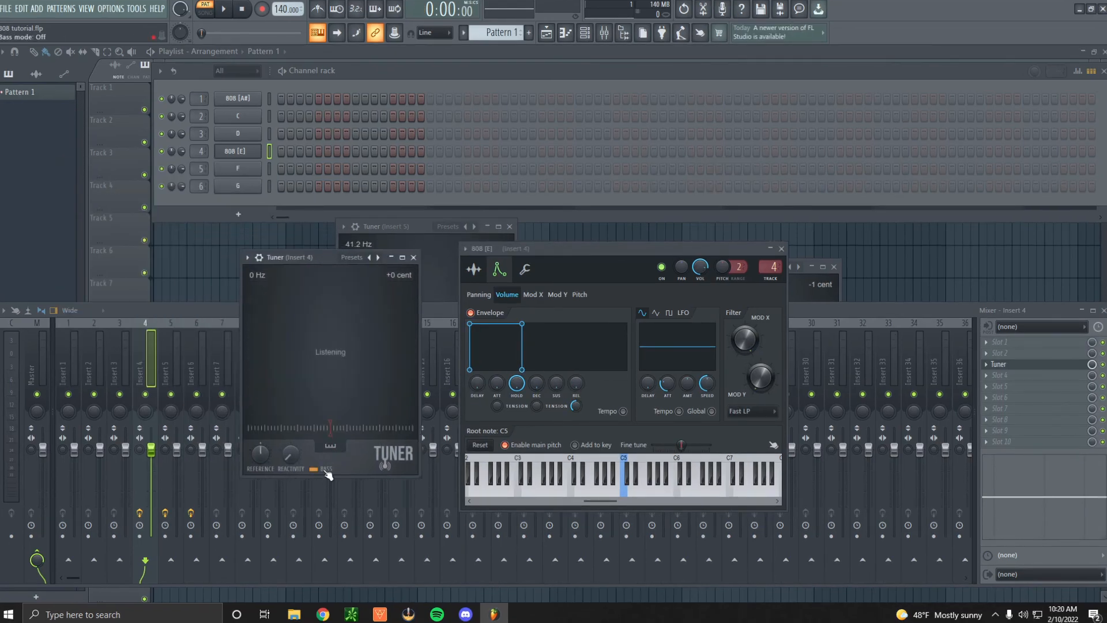
left_click(623, 488)
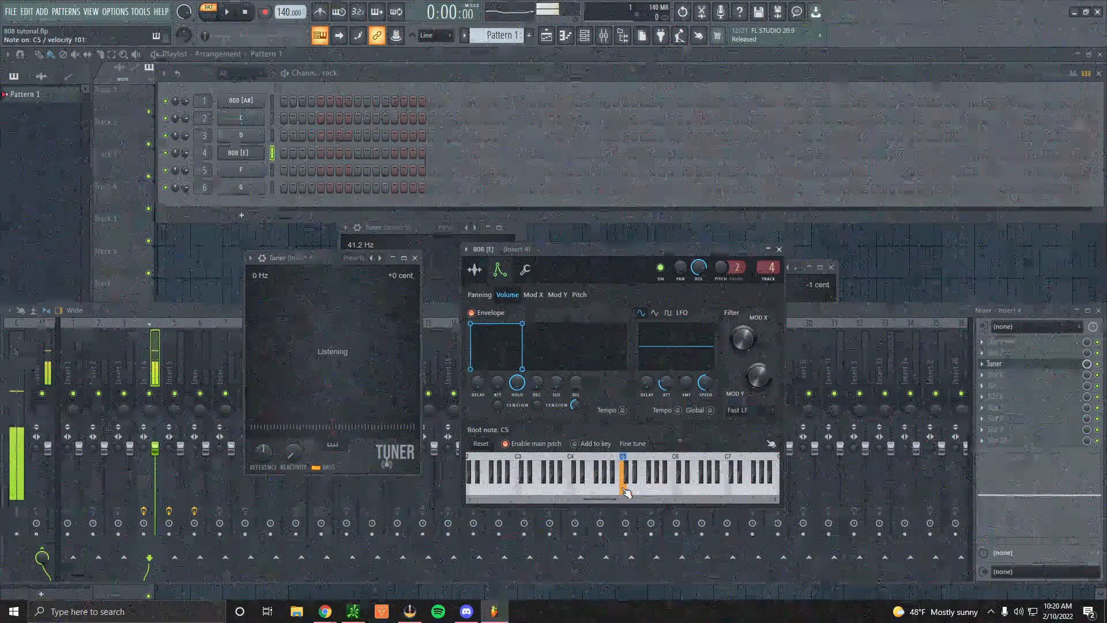
right_click(639, 492)
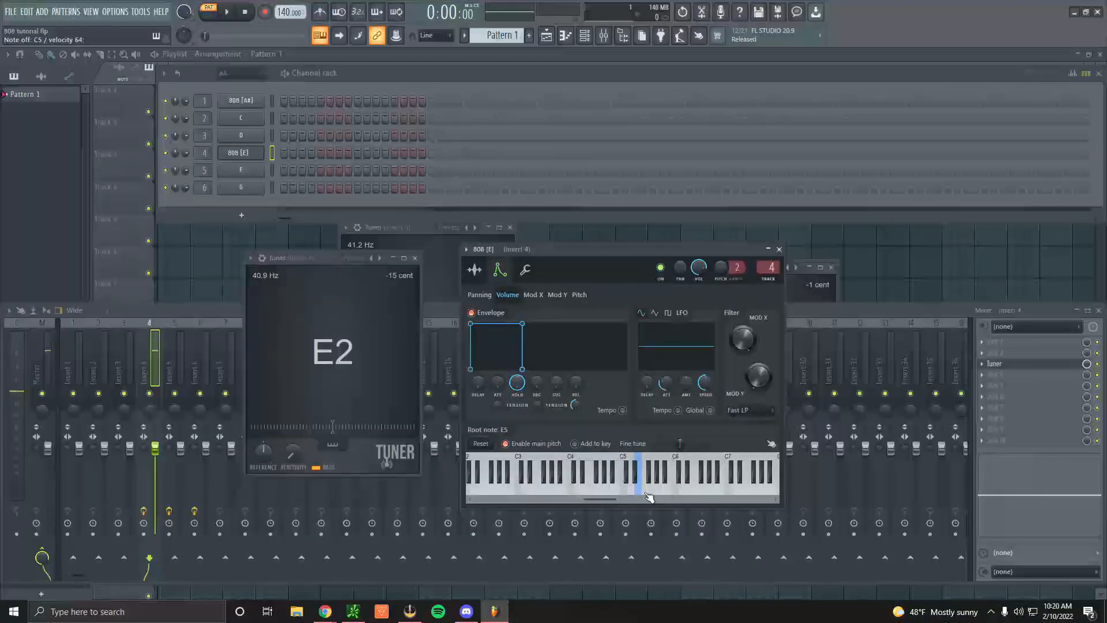
left_click(642, 494)
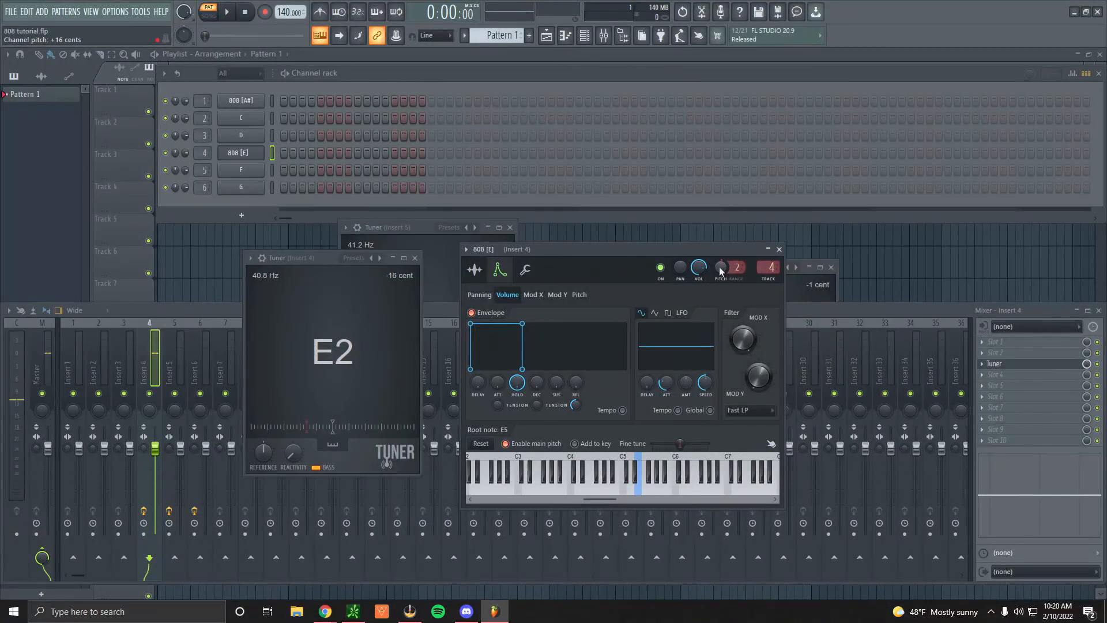
left_click(641, 491)
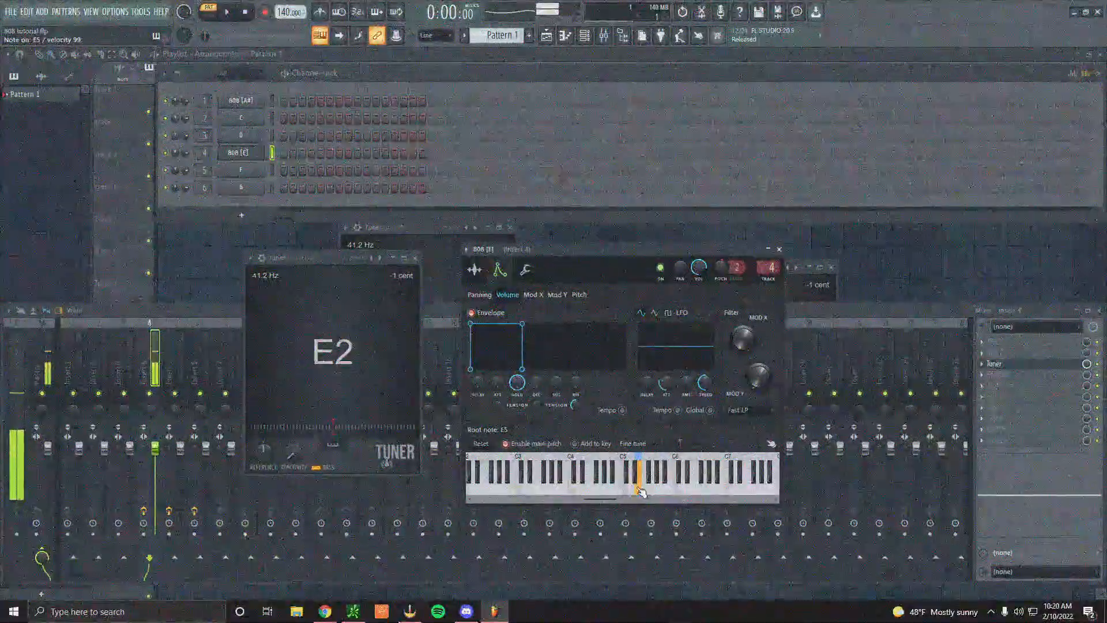
Load the Tuner effect in the fourth slot of mixer Insert 3, move its window clear and turn on Bass mode
left_click(247, 136)
left_click(248, 136)
left_click(1048, 375)
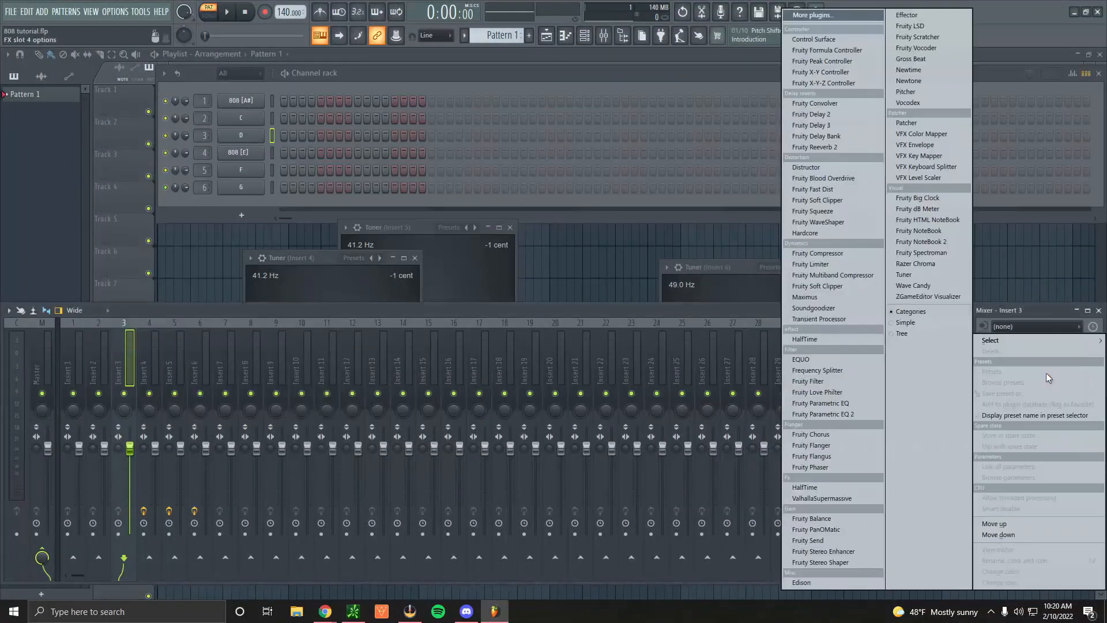
left_click(900, 275)
left_click_drag(101, 153, 663, 287)
left_click(695, 479)
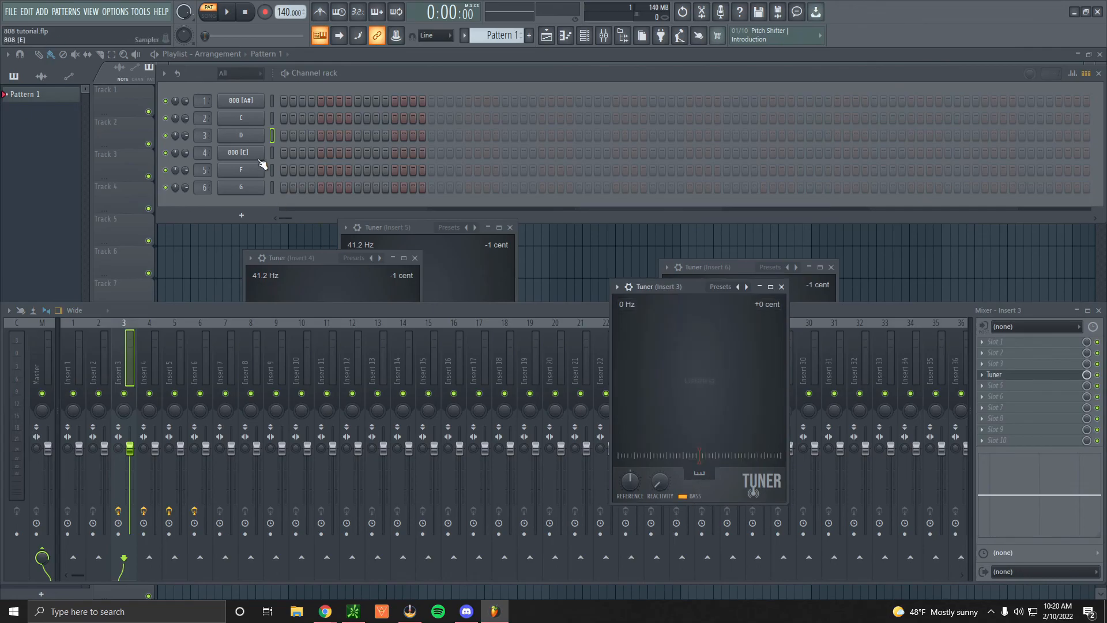
Set the D channel's volume envelope hold to maximum and its attack, decay, sustain and release to minimum
left_click(249, 137)
left_click_drag(220, 171, 301, 310)
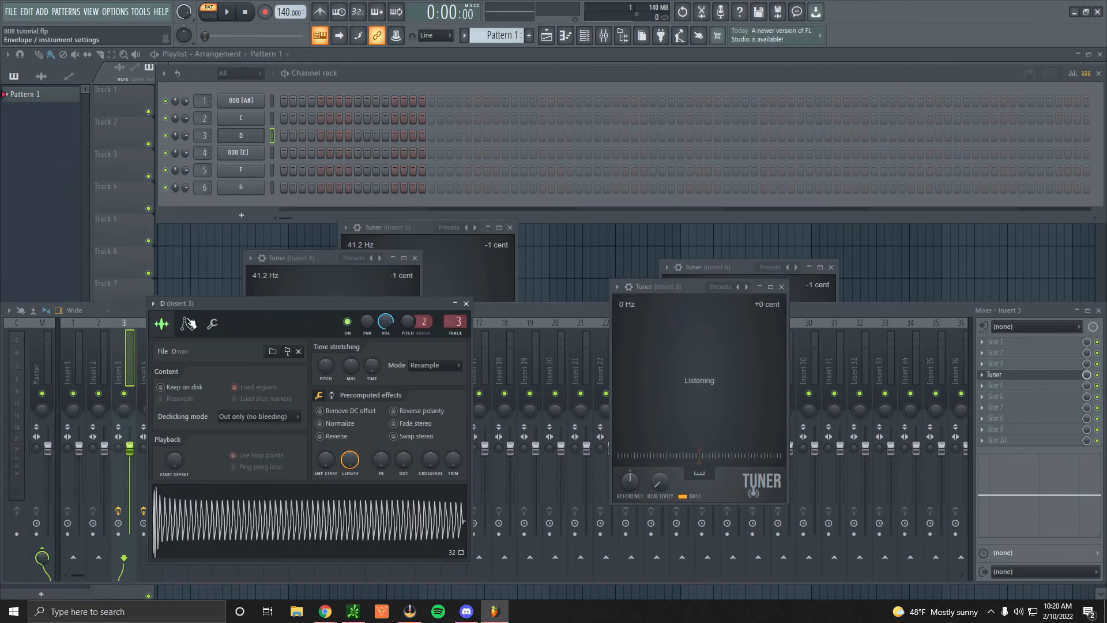
left_click(187, 323)
left_click_drag(184, 437, 210, 441)
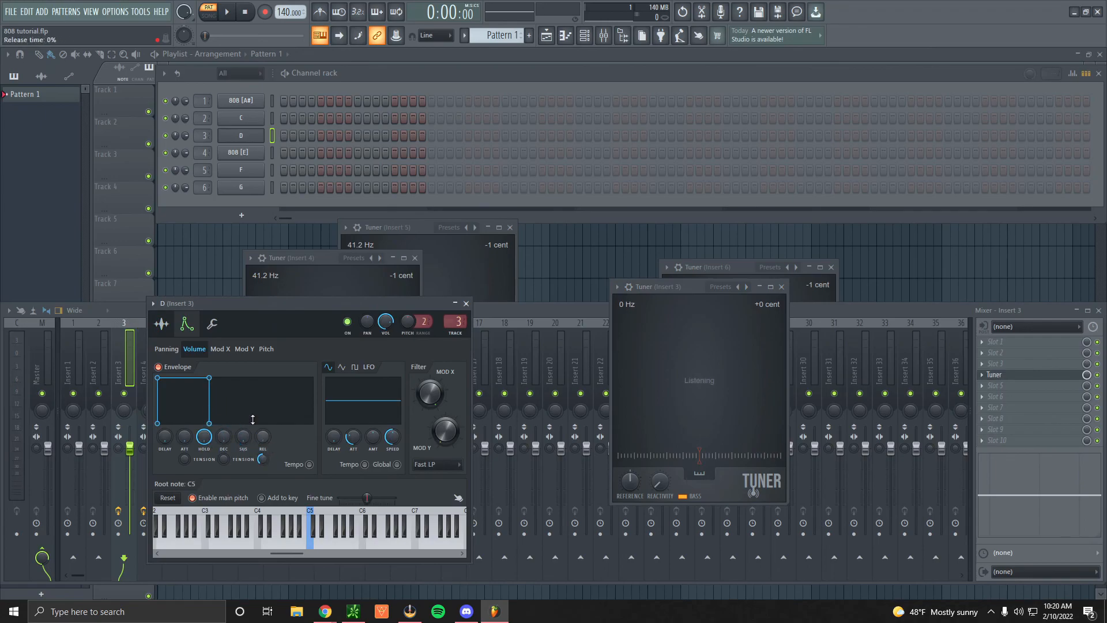
Play the D sample at C5 to read its pitch with the Tuner, and set the root note to match
left_click(163, 323)
left_click(185, 325)
left_click(319, 547)
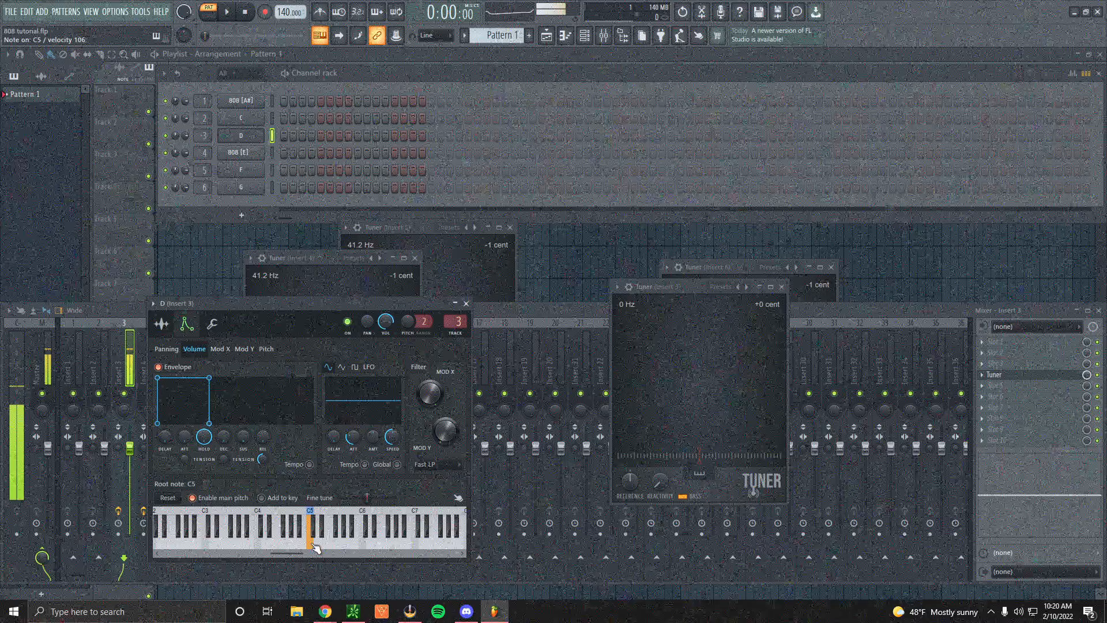
right_click(320, 548)
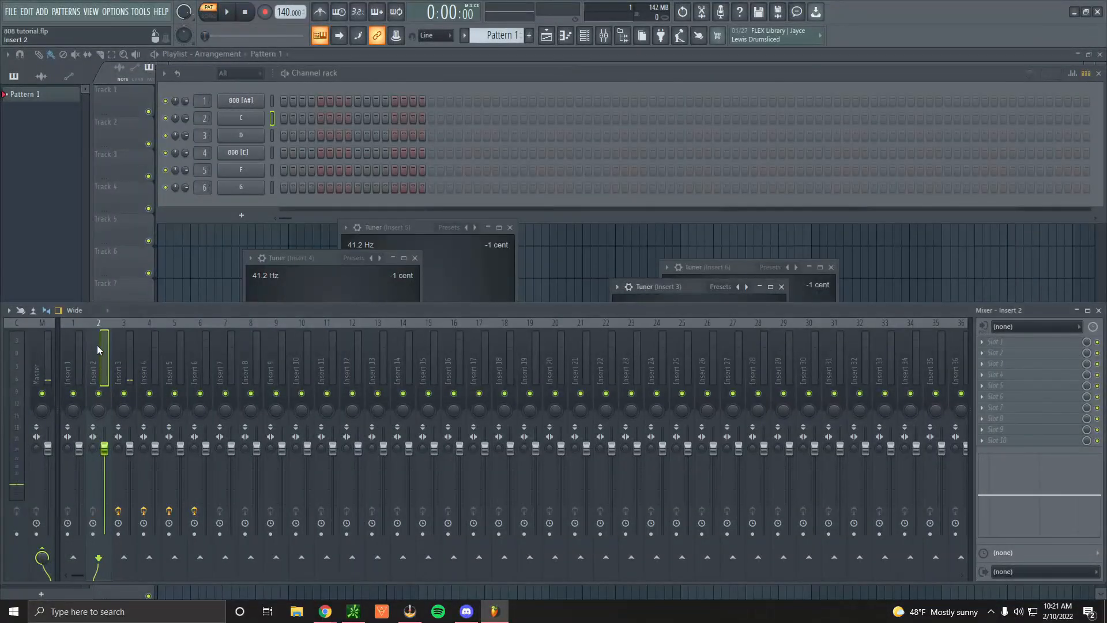
Load the Tuner effect in the third slot of mixer Insert 2 and move its window clear of the channel rack
left_click(1010, 364)
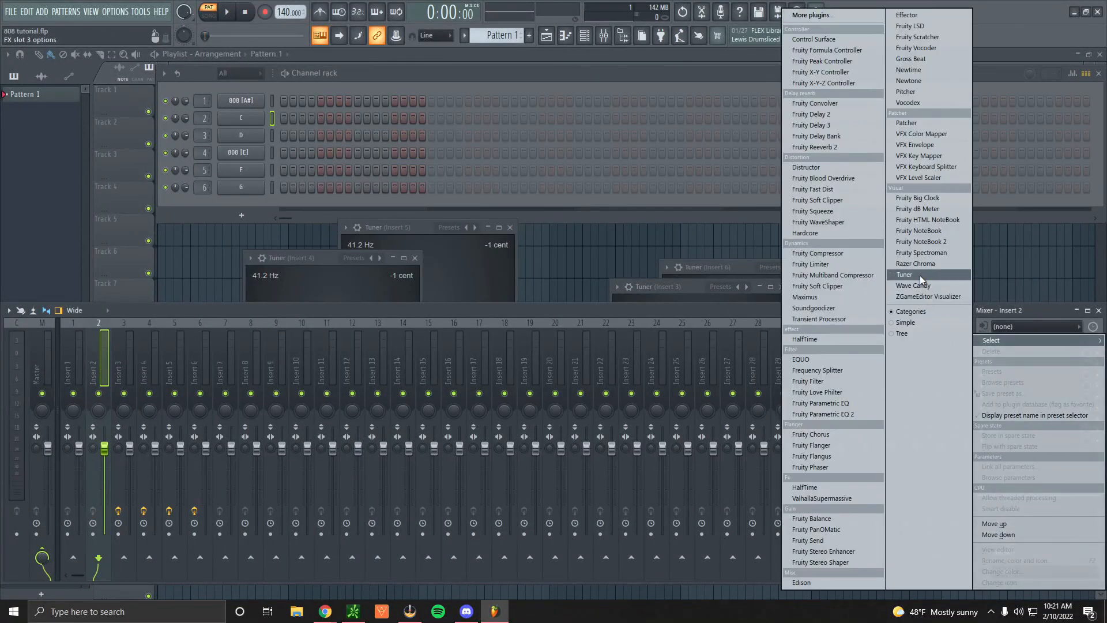
left_click(905, 275)
left_click_drag(99, 111, 747, 244)
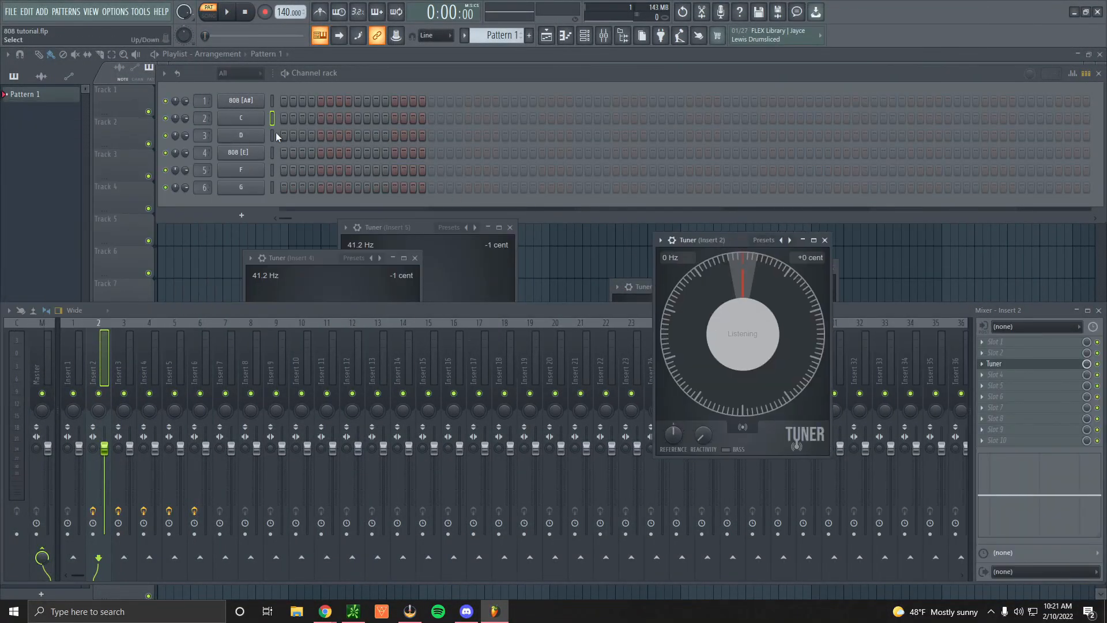
Set the C channel's volume envelope hold to maximum and its attack, decay, sustain and release to minimum
left_click(241, 118)
left_click_drag(239, 164, 403, 281)
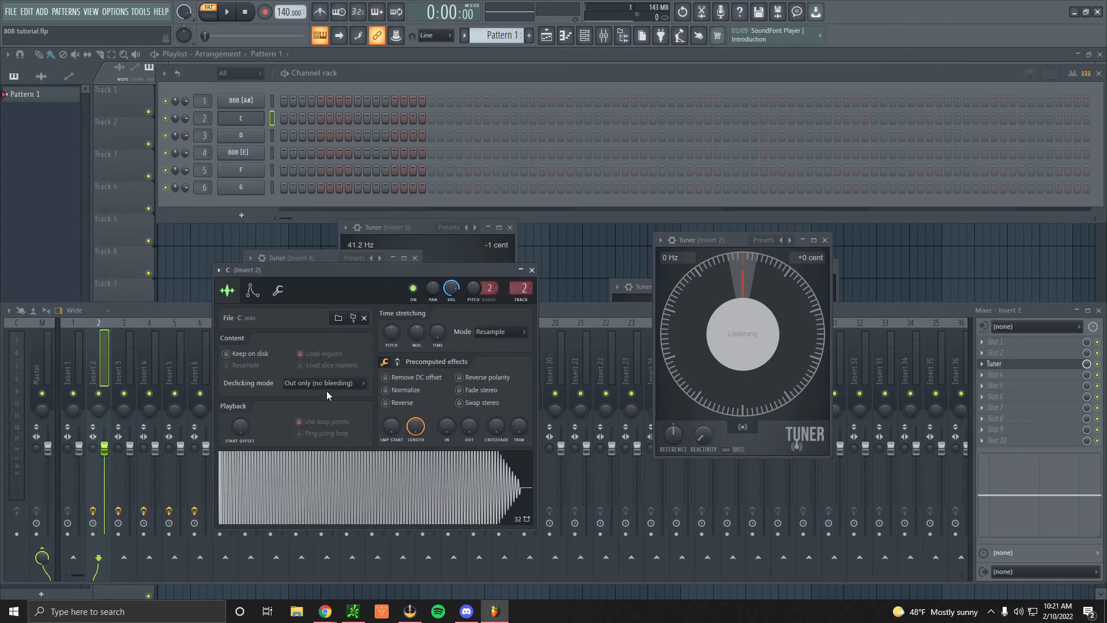
left_click(252, 290)
left_click_drag(250, 404, 309, 427)
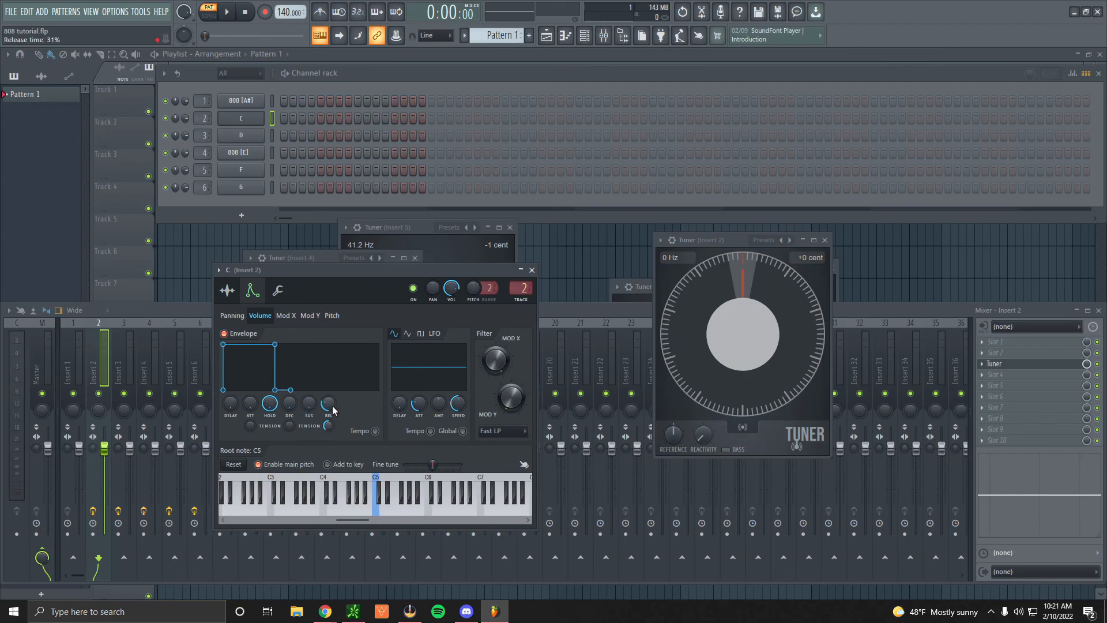
Read the C sample's pitch with the Tuner in Bass mode and set the channel pitch to about -10 cents
left_click(740, 429)
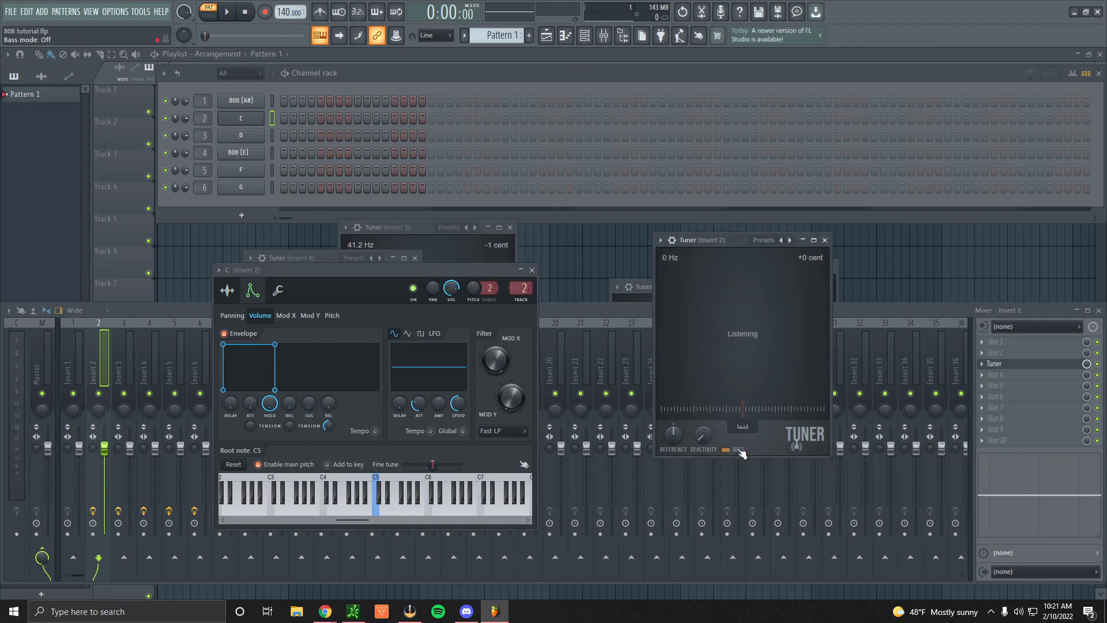
left_click(381, 516)
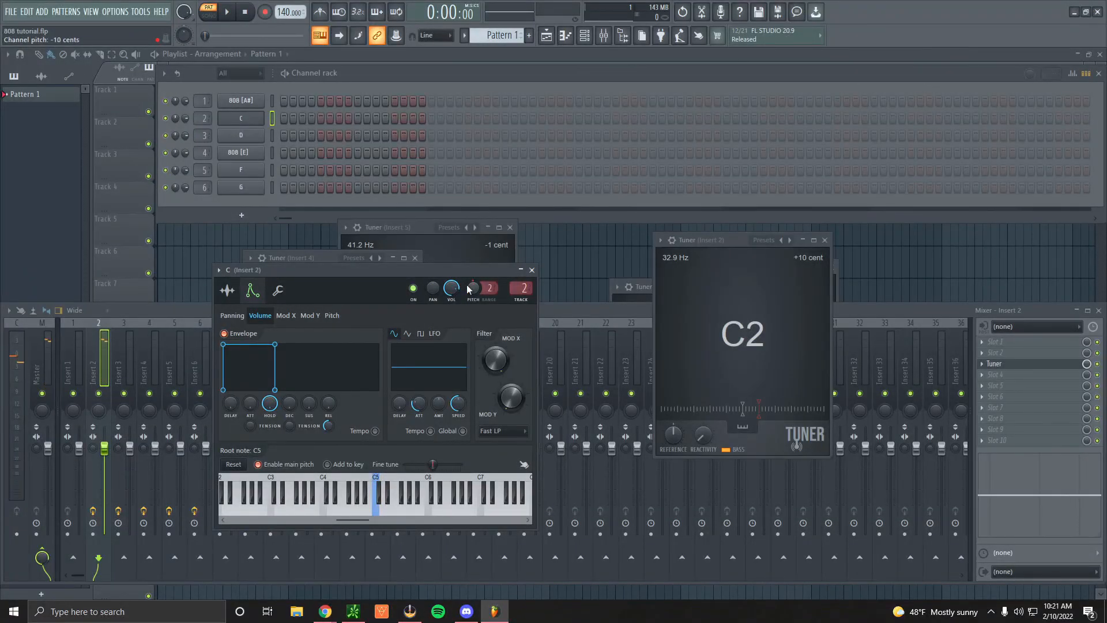
left_click(378, 504)
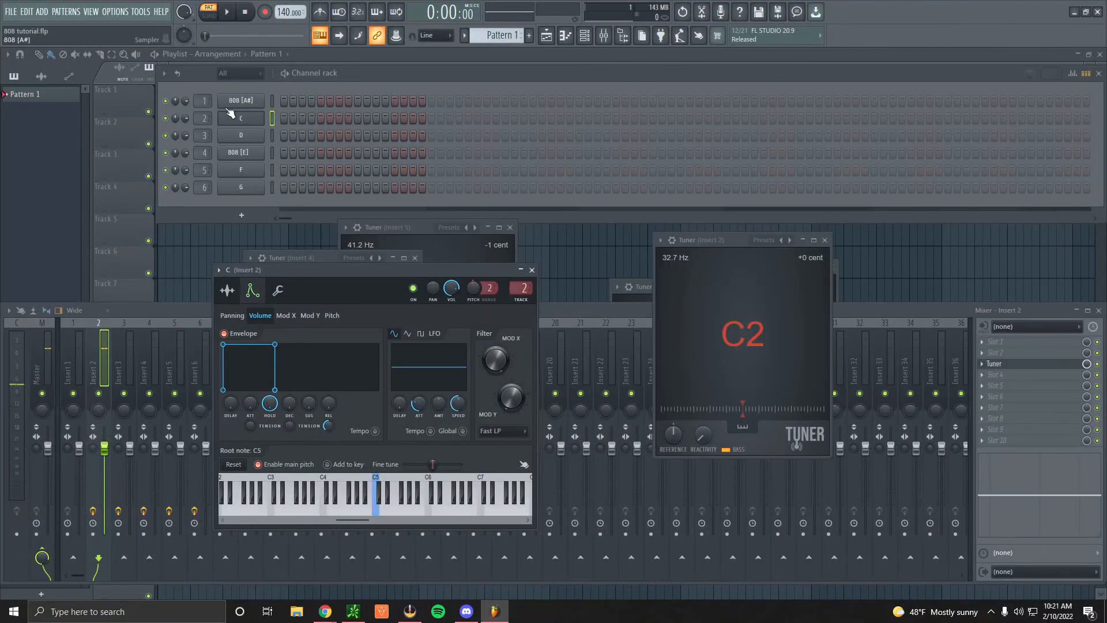
Open the 808 [A#] channel's settings and load the Tuner effect in the third slot of mixer Insert 1, in Bass mode
left_click(74, 351)
left_click(239, 101)
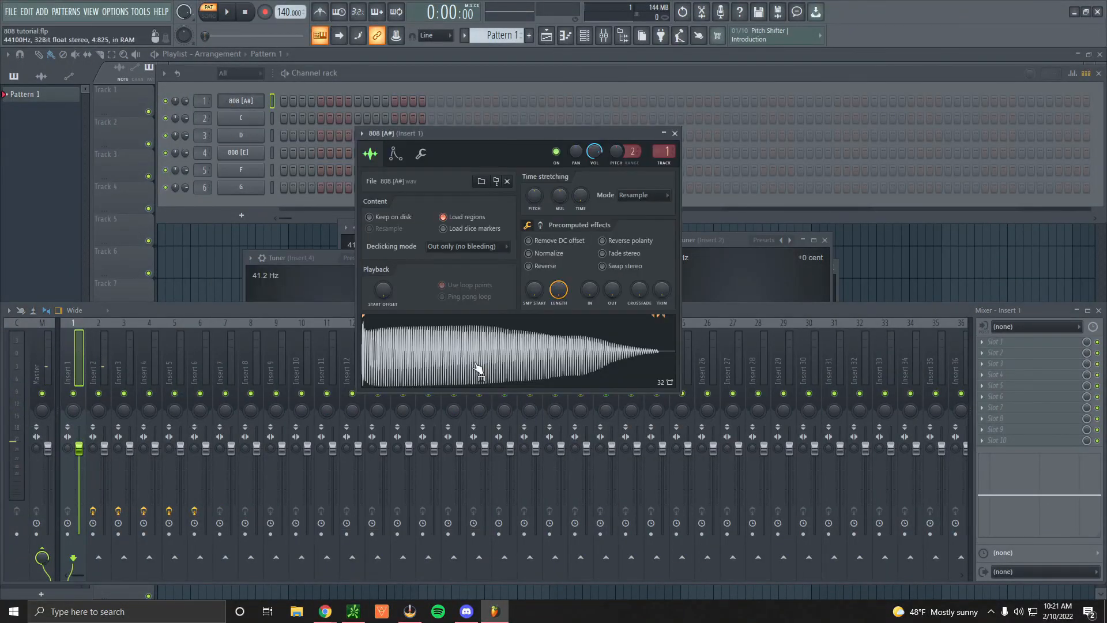
left_click(1014, 364)
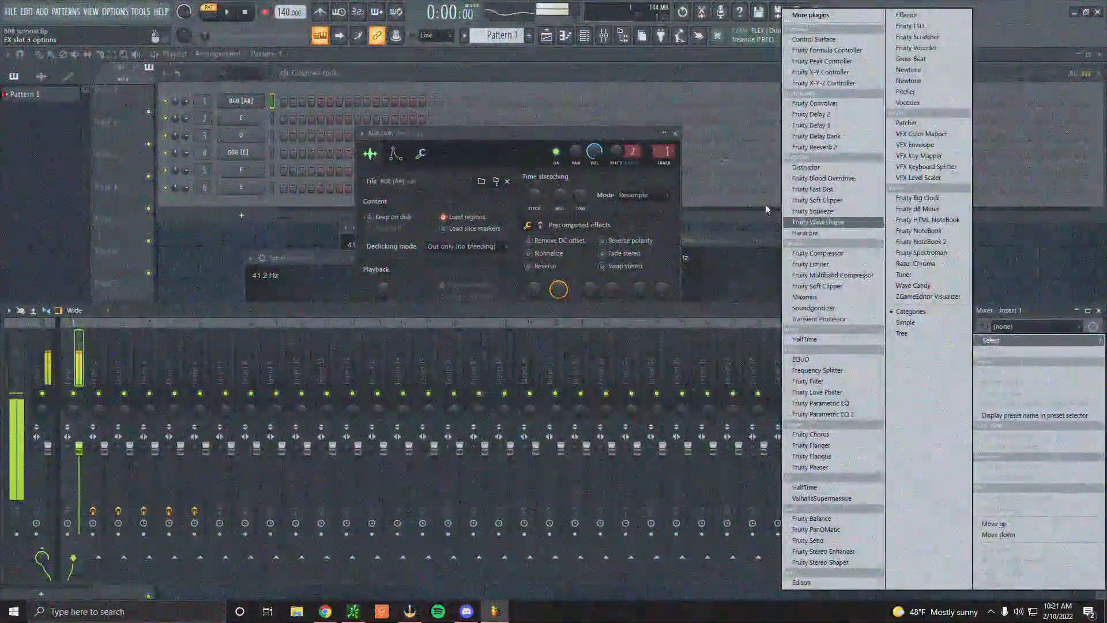
left_click(948, 278)
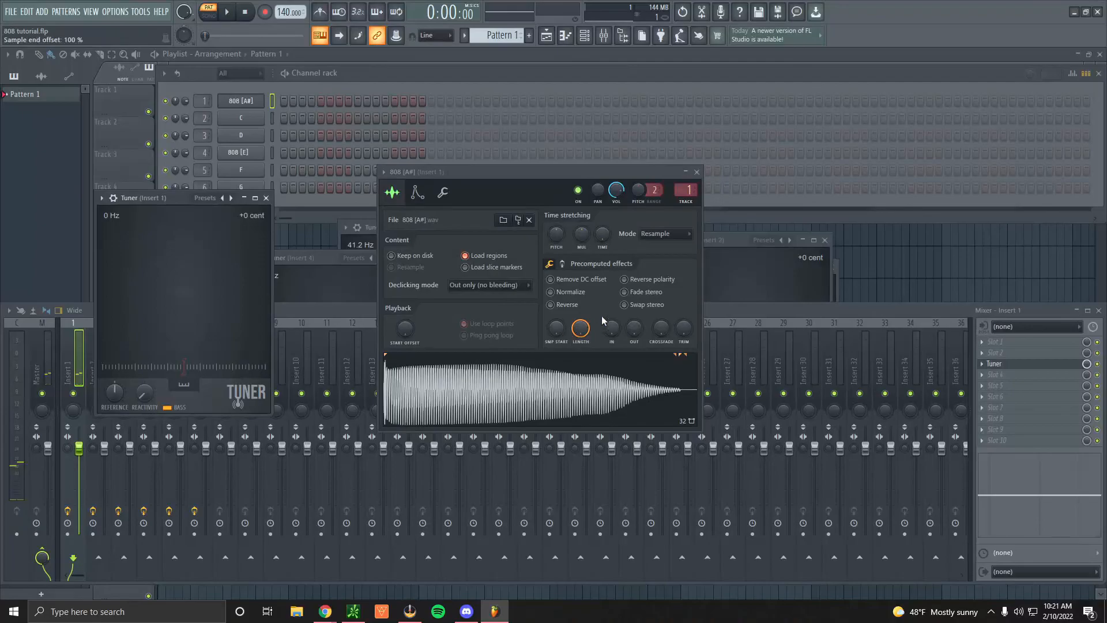
Normalize the 808 [A#] sample and set its volume envelope to maximum hold with minimum attack, decay, sustain and release
left_click(582, 293)
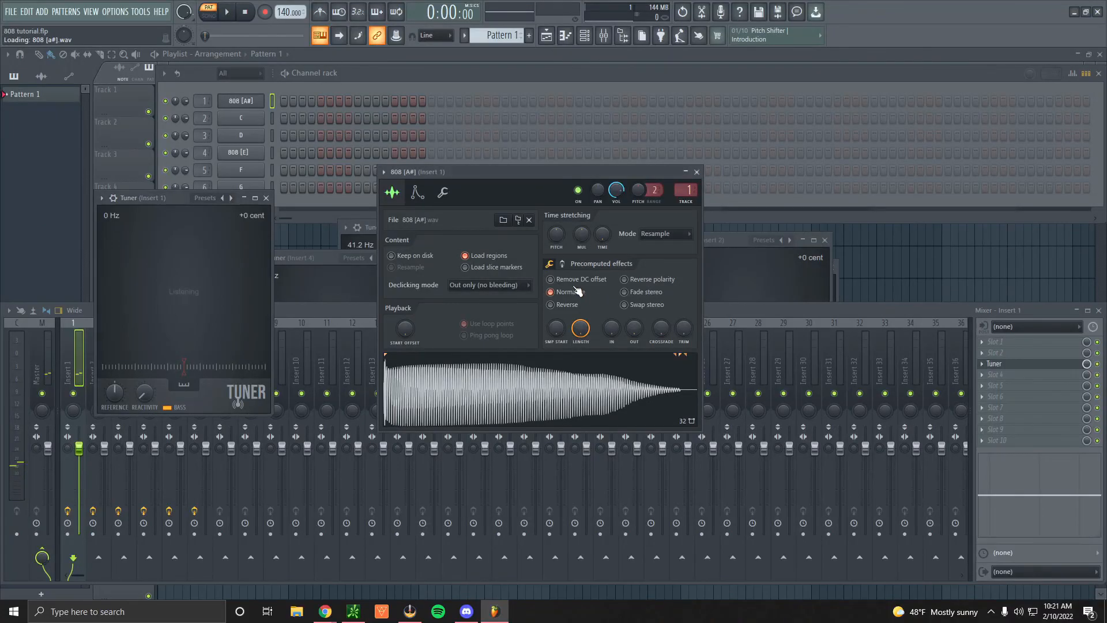
left_click(419, 193)
left_click_drag(433, 311, 475, 324)
left_click_drag(491, 308, 490, 330)
Read the 808 [A#] pitch with the Tuner, set its root note to A#4 and nudge the channel pitch up to the exact note
key("q")
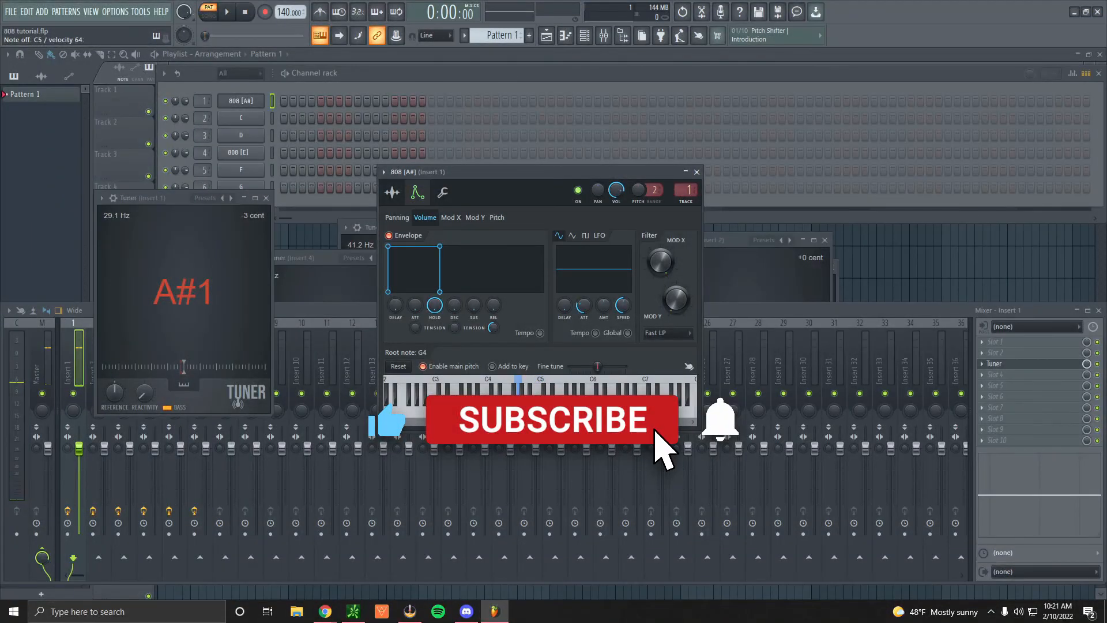
right_click(522, 399)
right_click(530, 400)
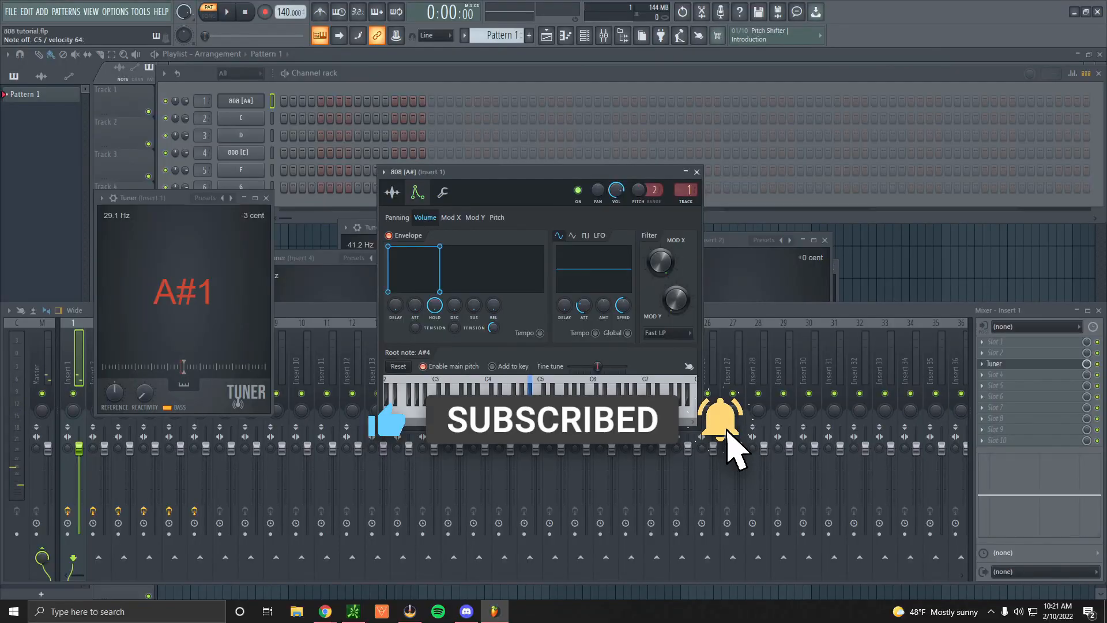
left_click(531, 404)
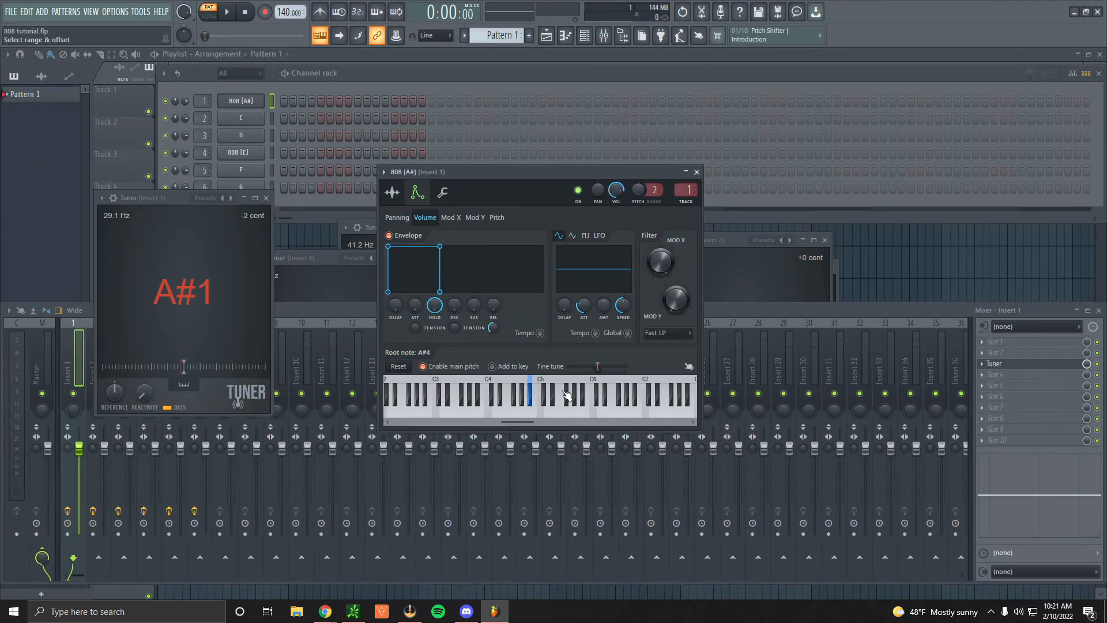
left_click(535, 402)
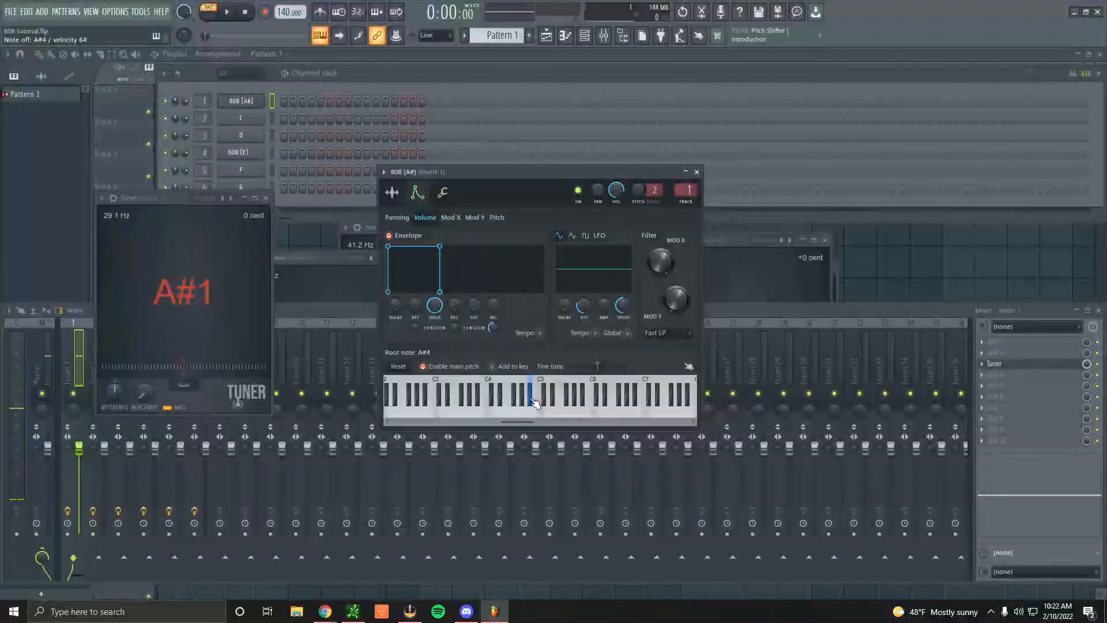
Close the Insert 1 Tuner window and bring the 808 [A#] channel's settings back to the front
left_click(266, 199)
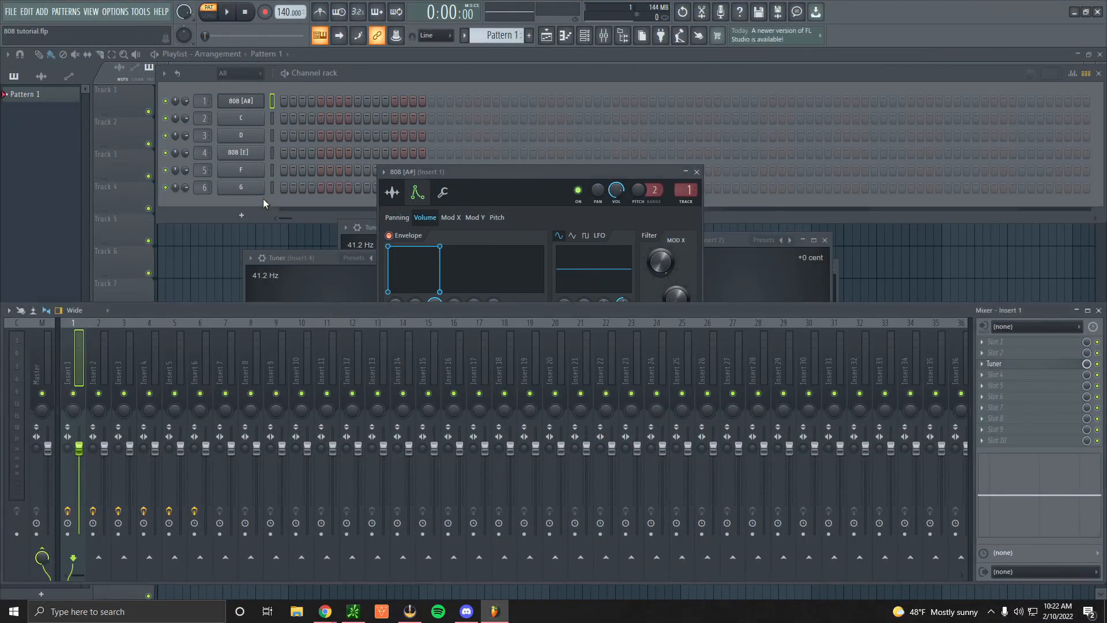
left_click(409, 78)
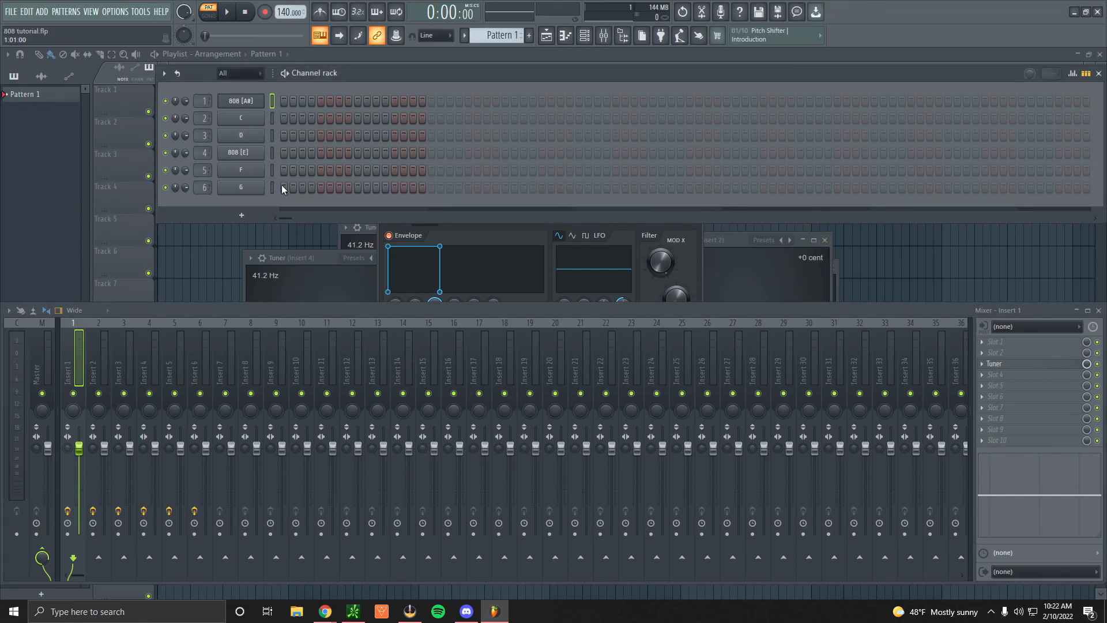
left_click(319, 256)
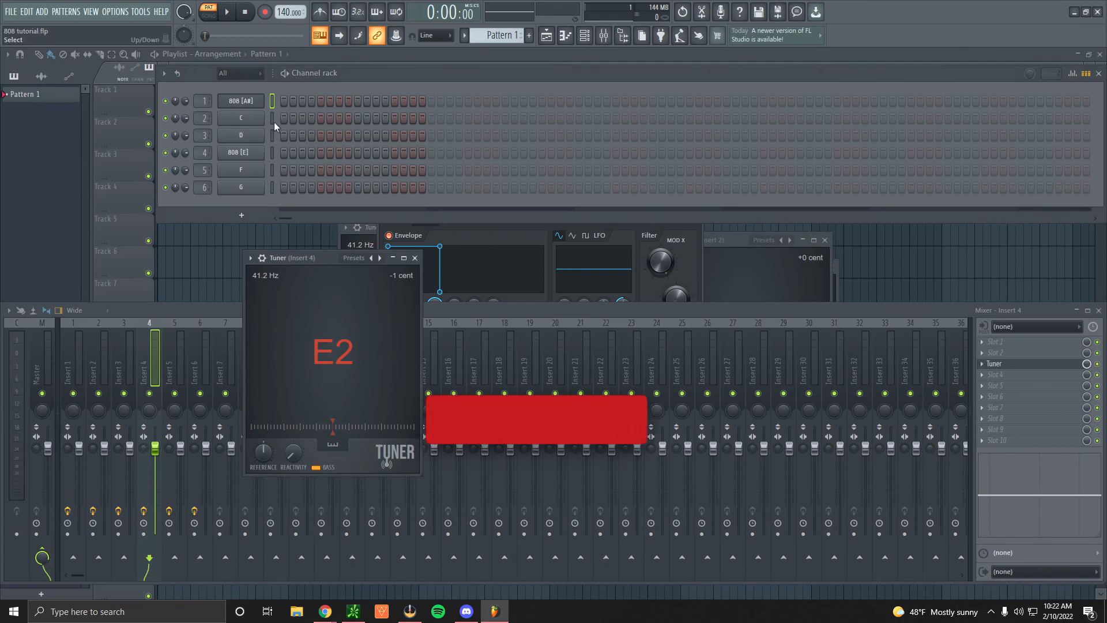
left_click(258, 104)
left_click(258, 104)
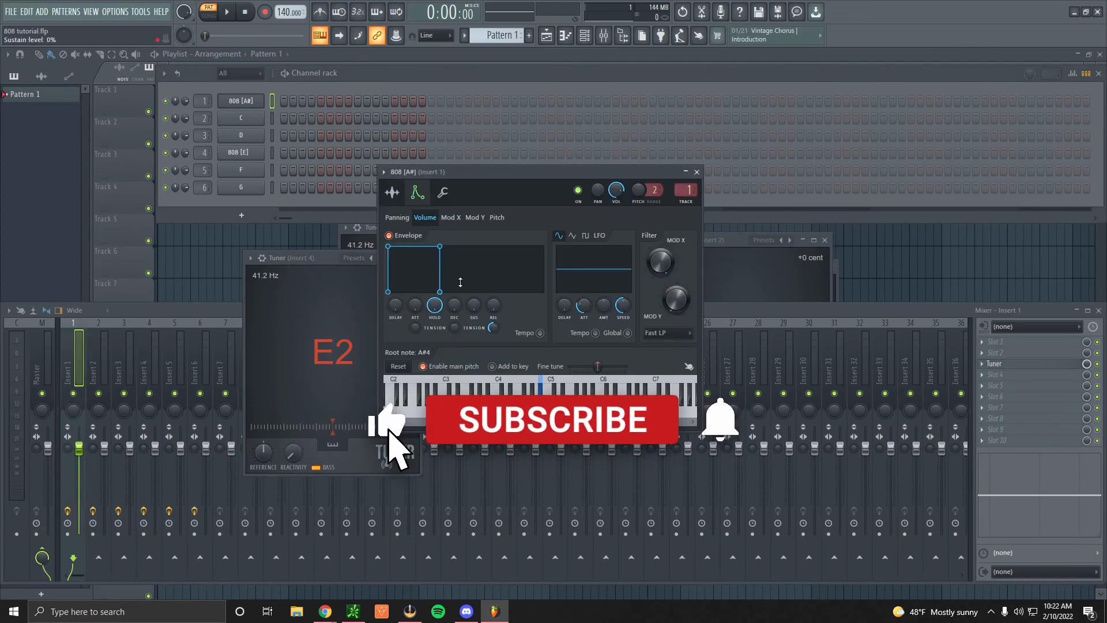